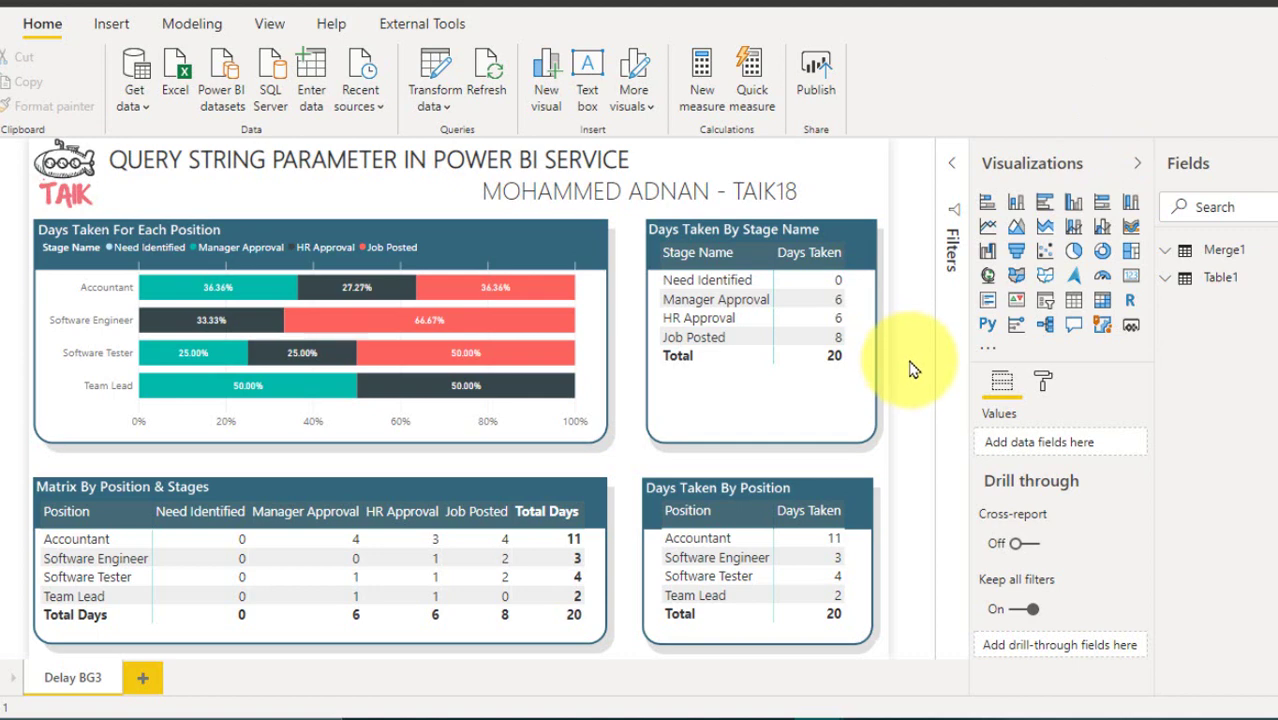
- Turn Merge1's Position column into its own query and remove duplicates, leaving four positions
click(447, 72)
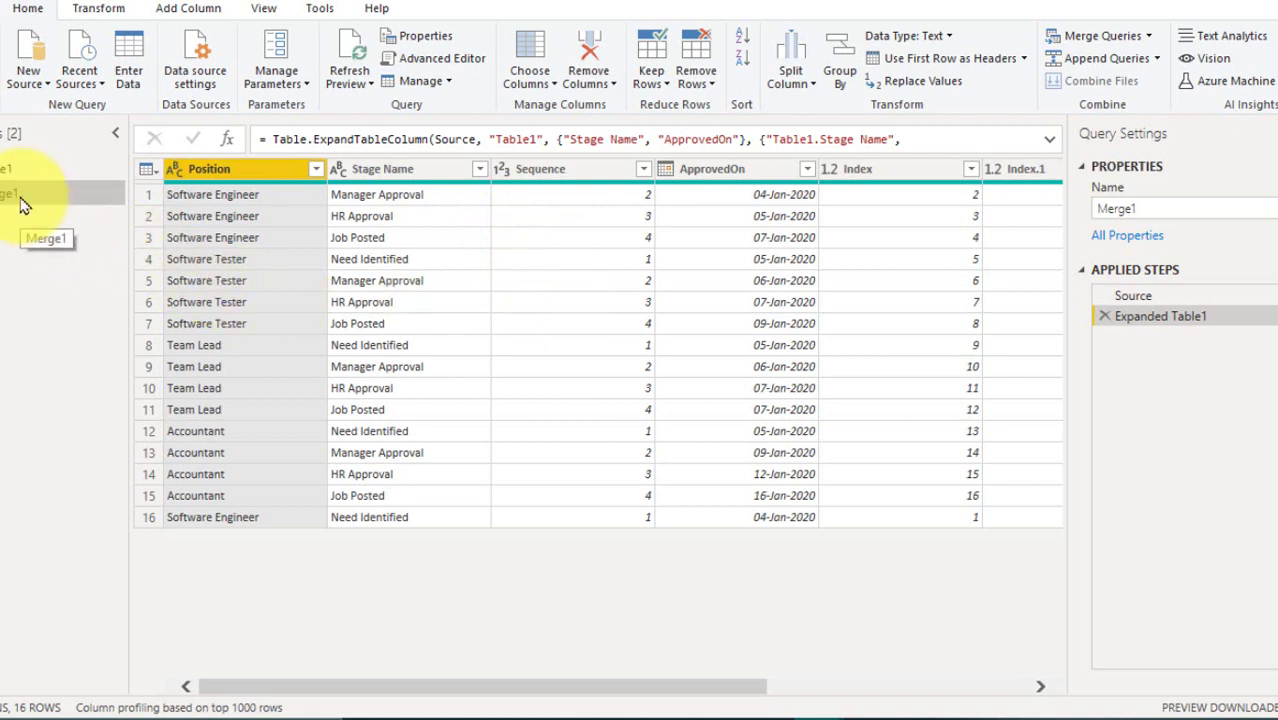
right_click(211, 176)
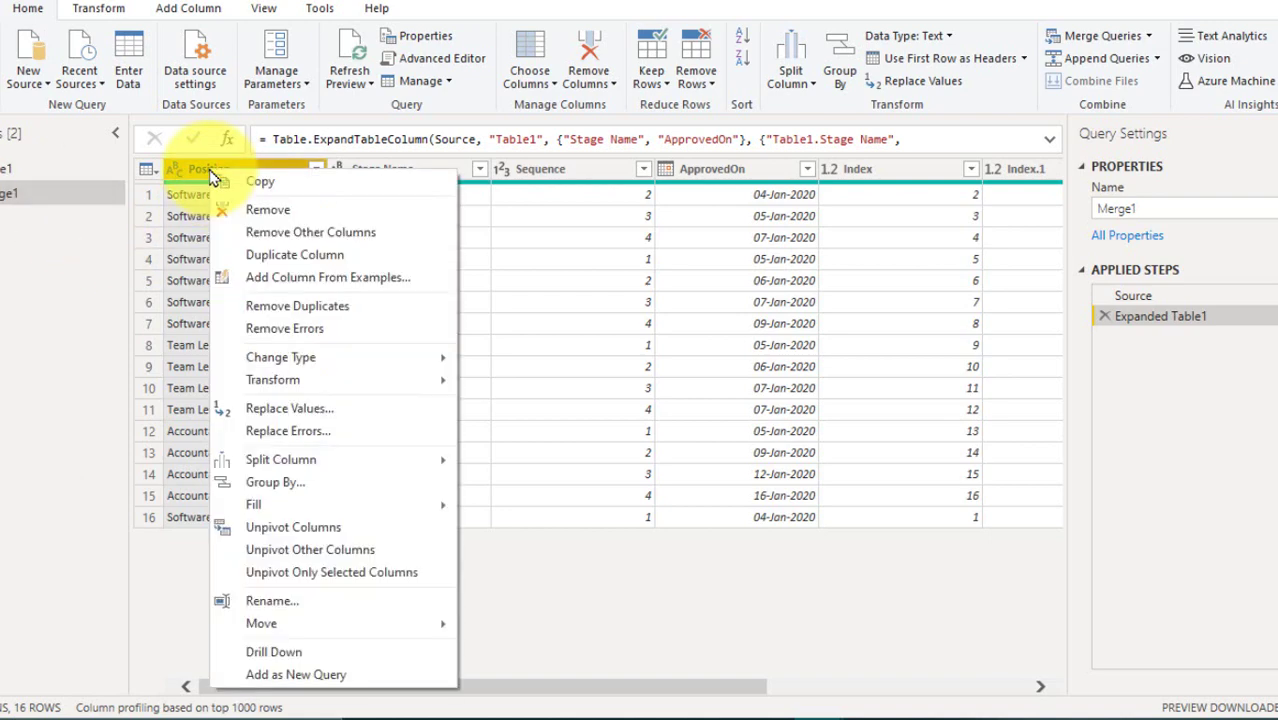
click(296, 676)
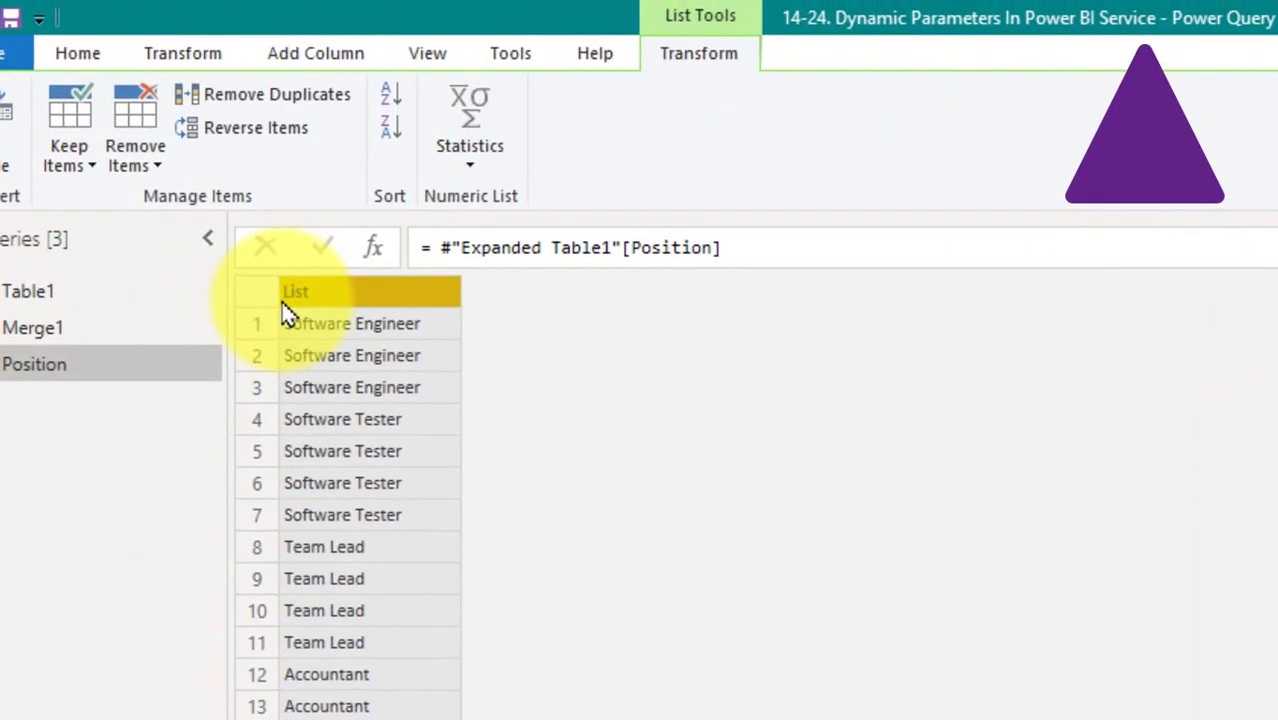
right_click(286, 300)
click(480, 398)
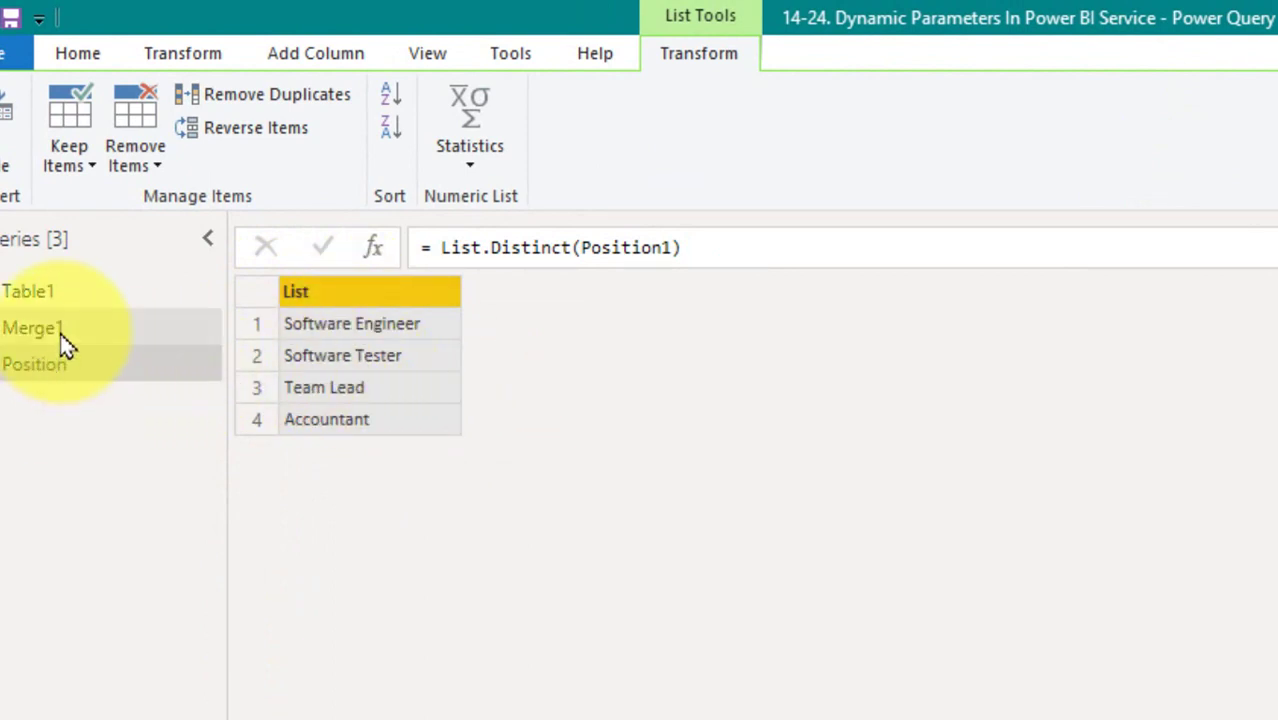
click(78, 55)
- Create a new parameter named Positions with type Text
click(470, 163)
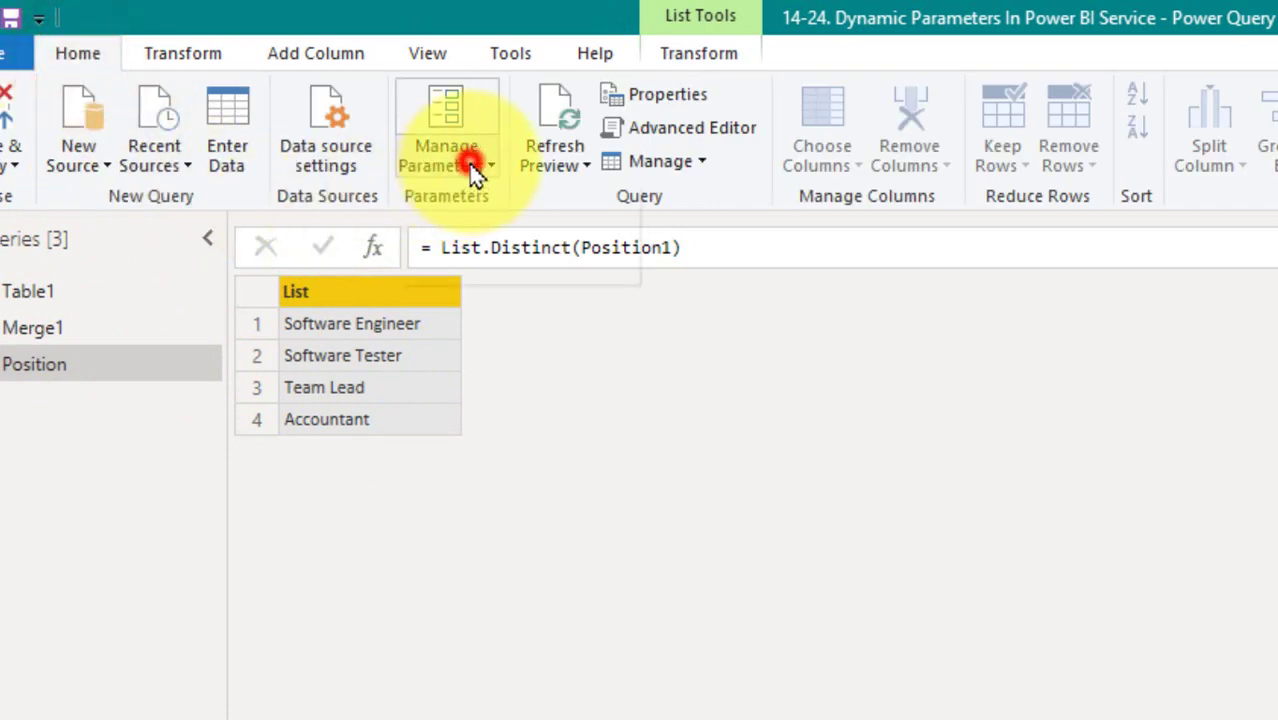
click(549, 268)
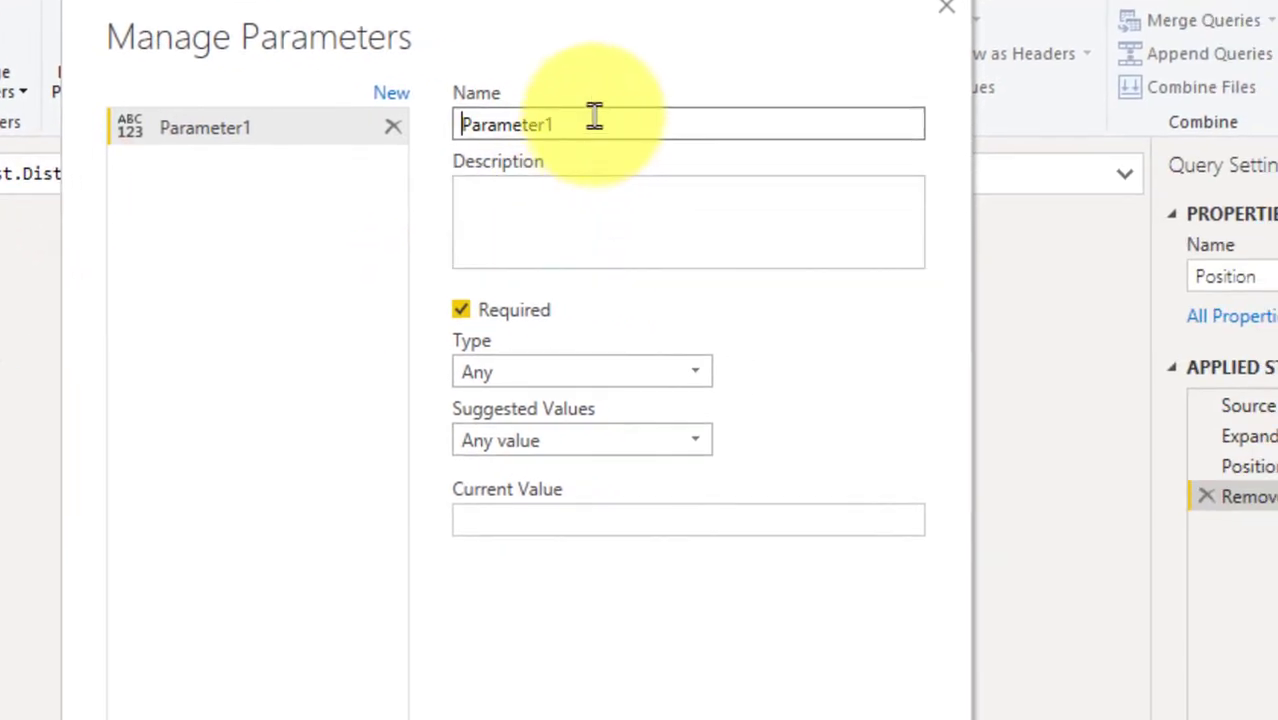
double_click(594, 113)
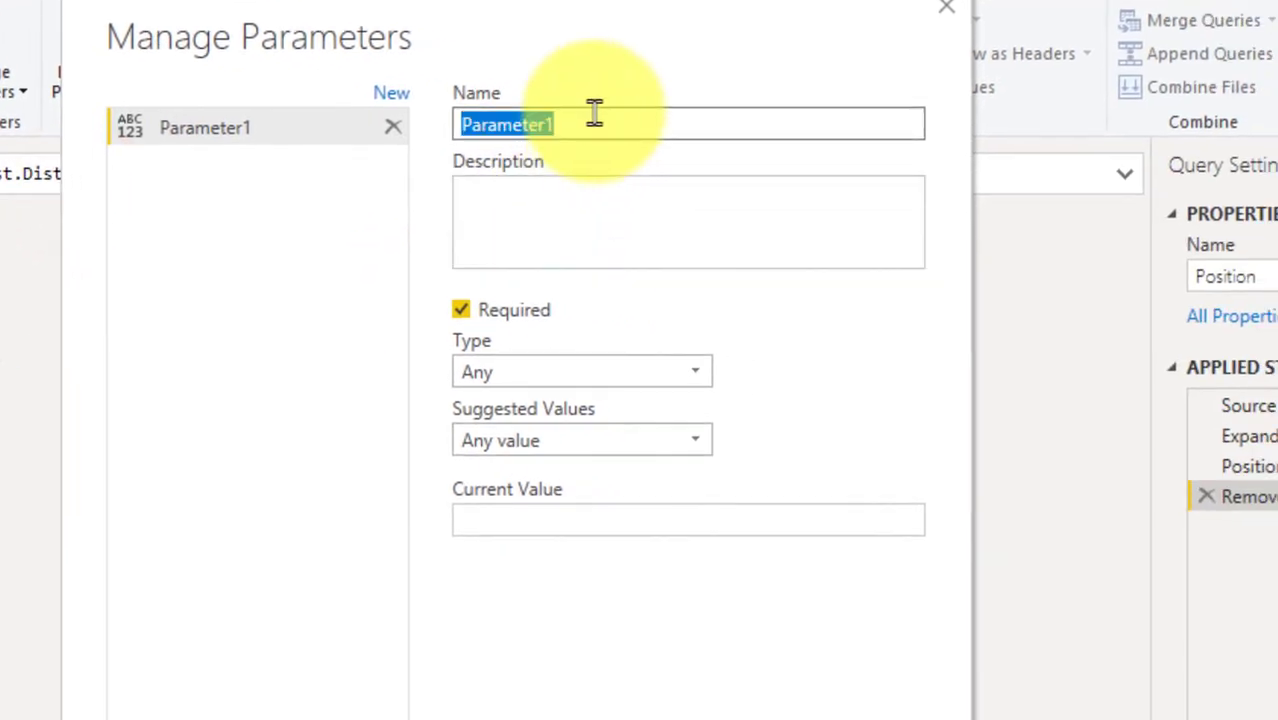
text(Positions)
click(582, 371)
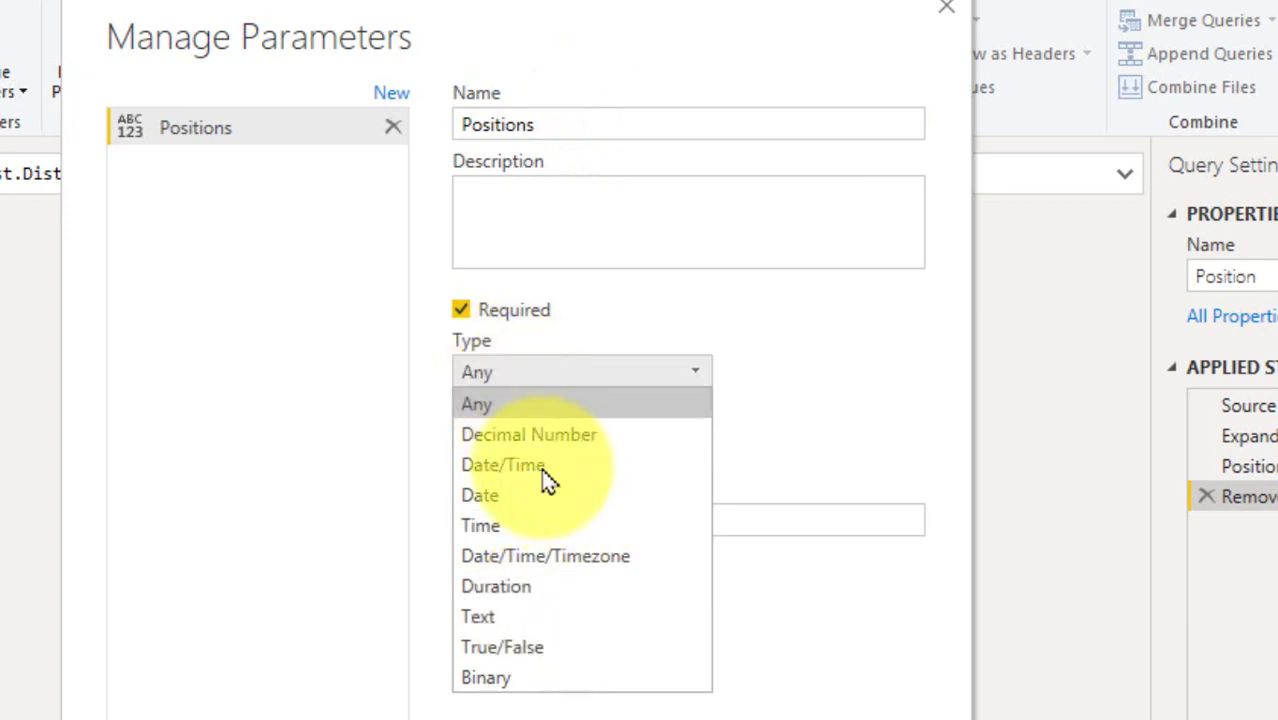
click(550, 614)
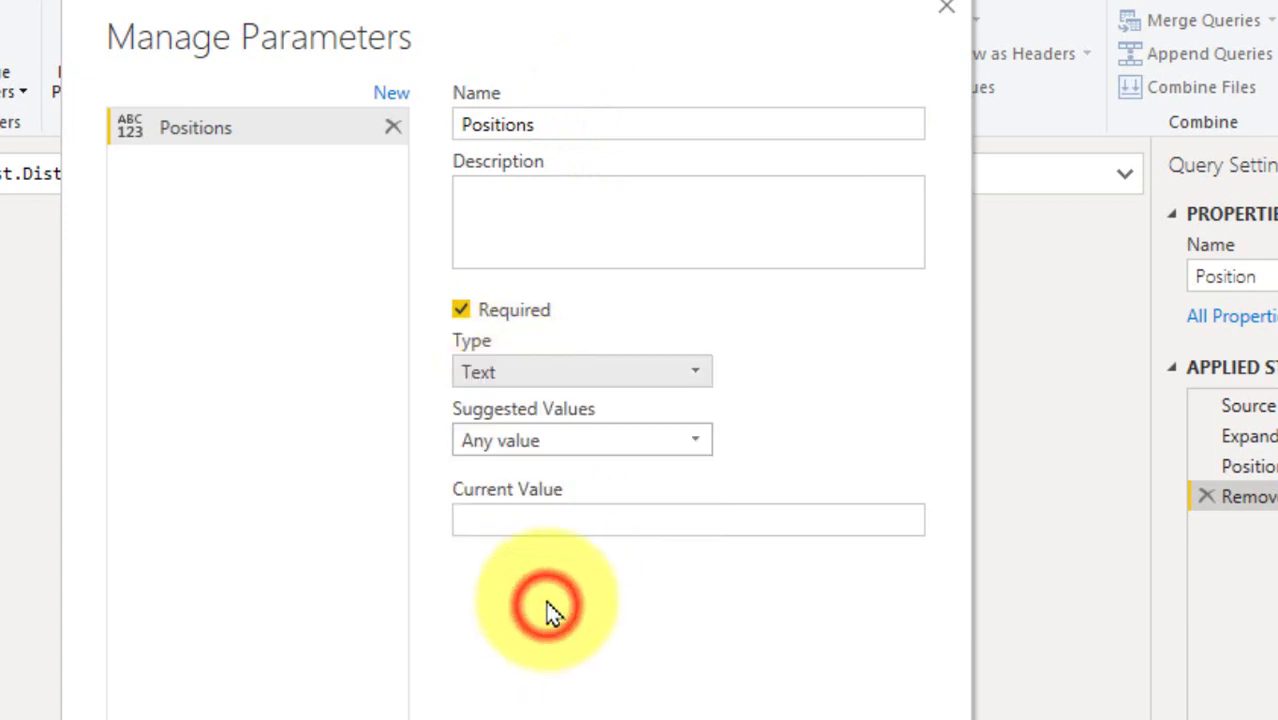
- Set its suggested values to the Position query and current value to Accountant
click(542, 440)
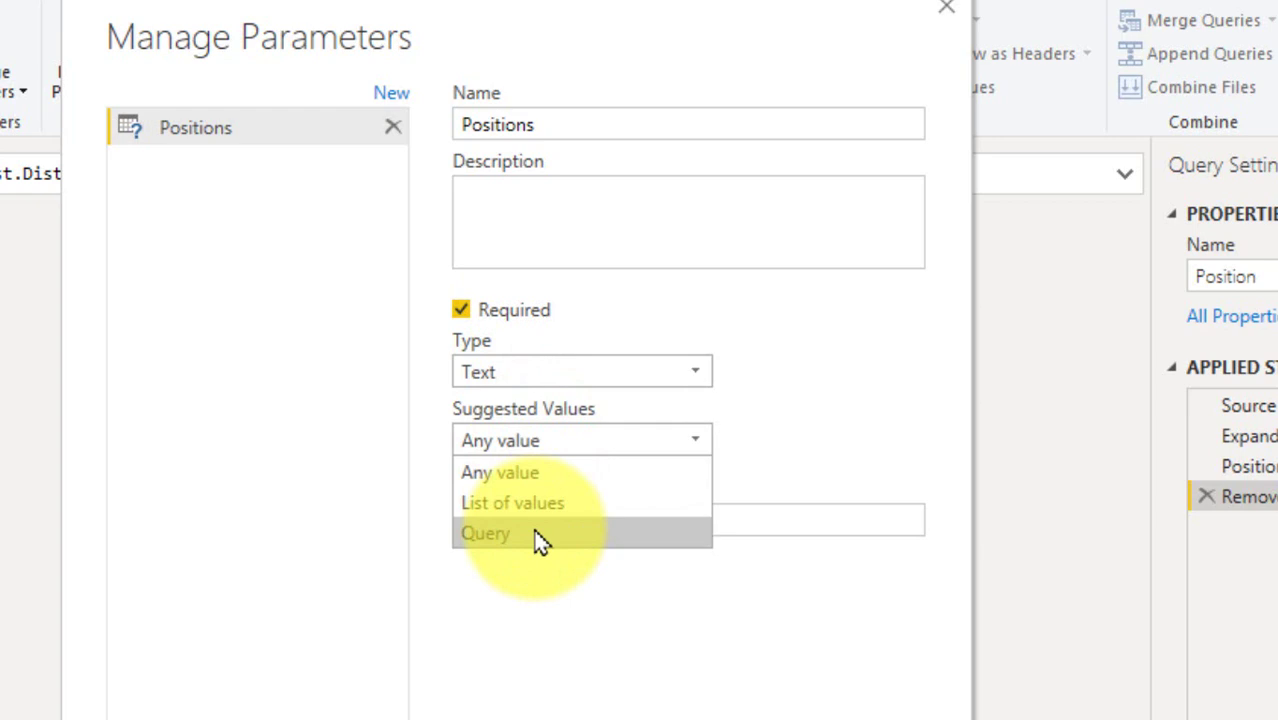
click(485, 537)
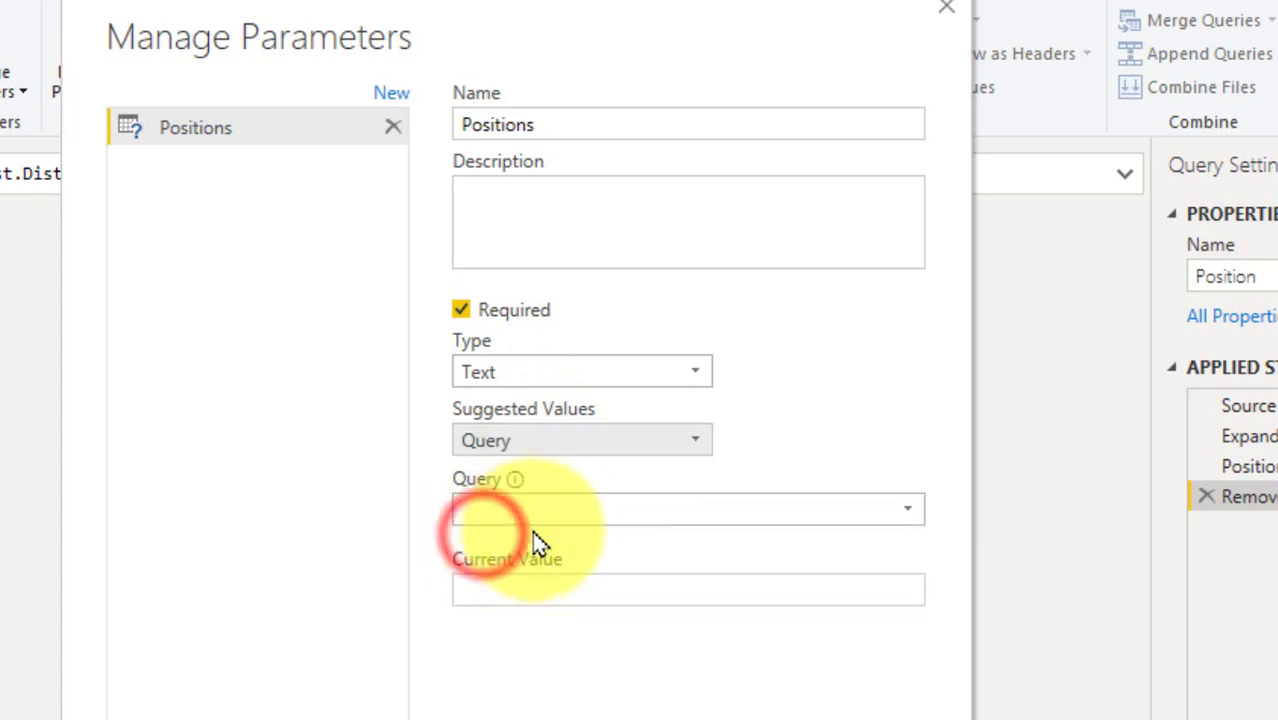
click(570, 510)
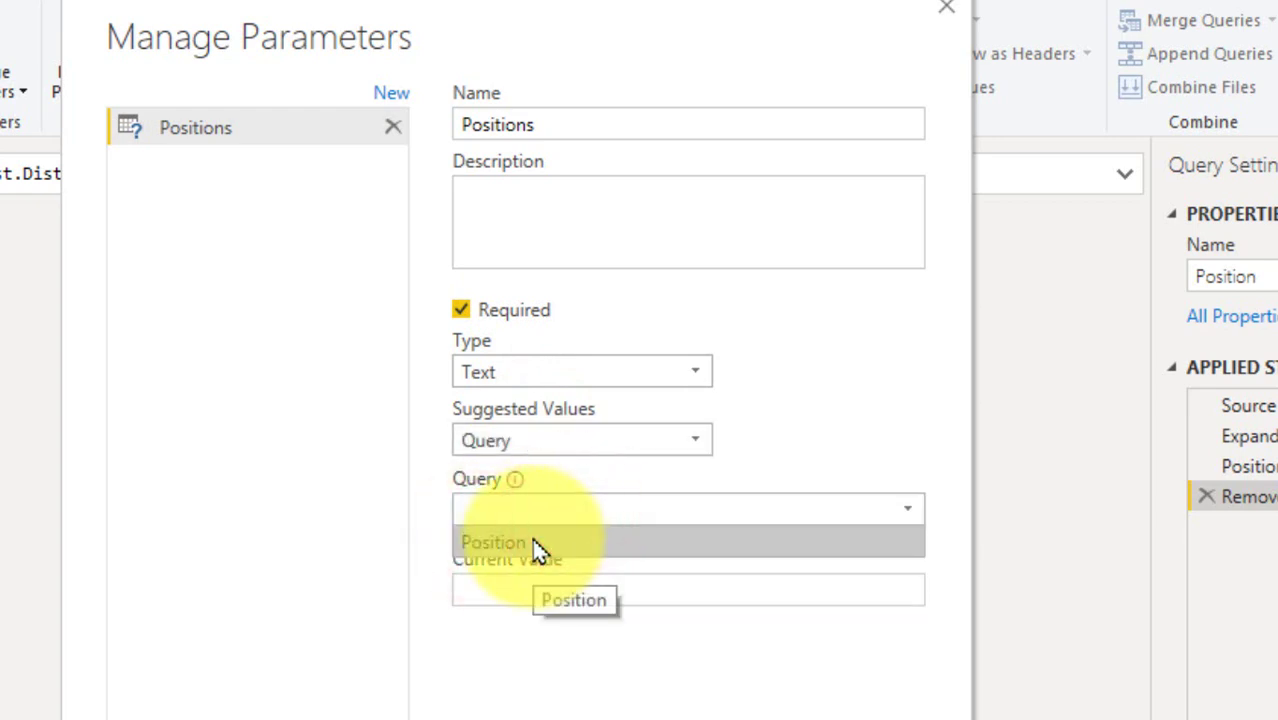
click(537, 548)
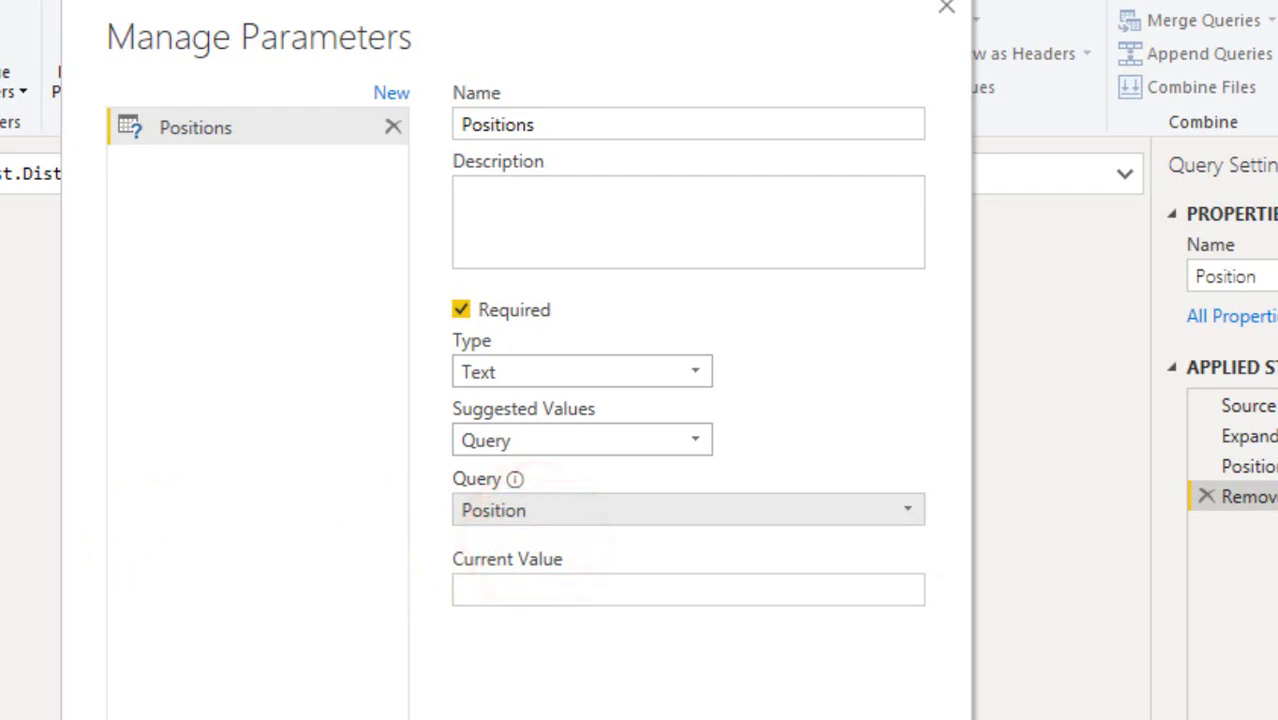
click(580, 596)
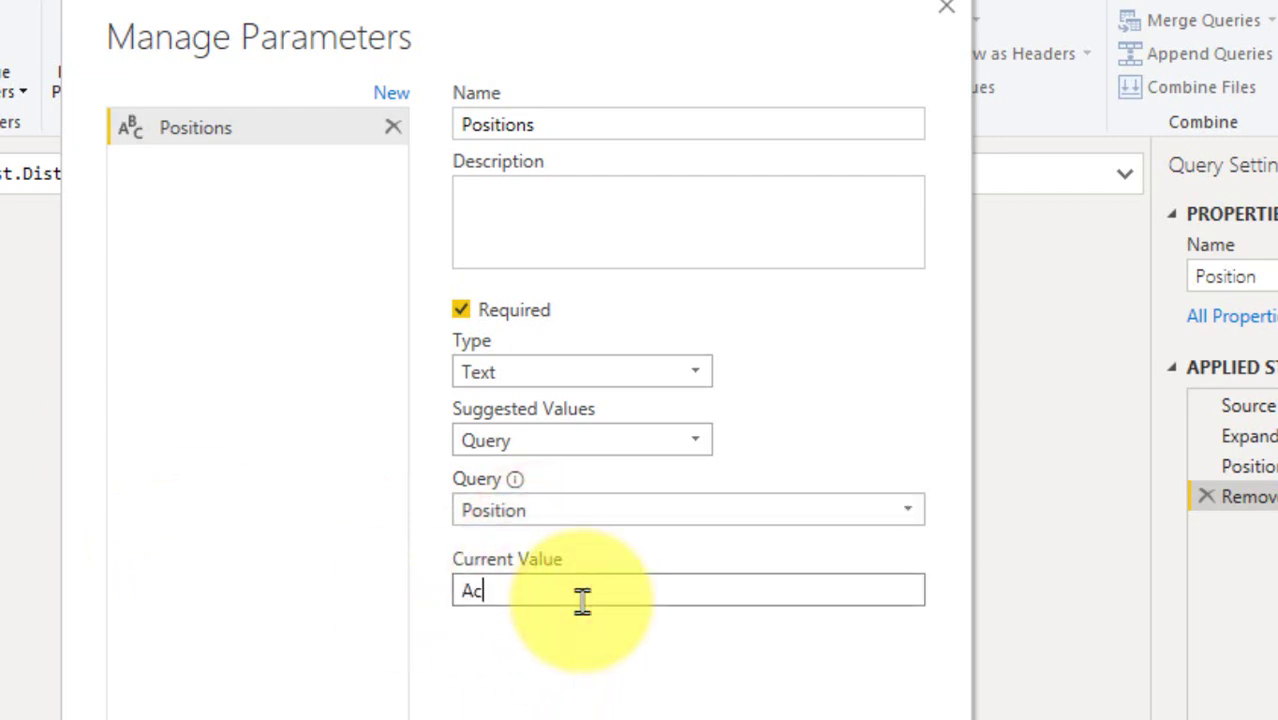
text(Accountant)
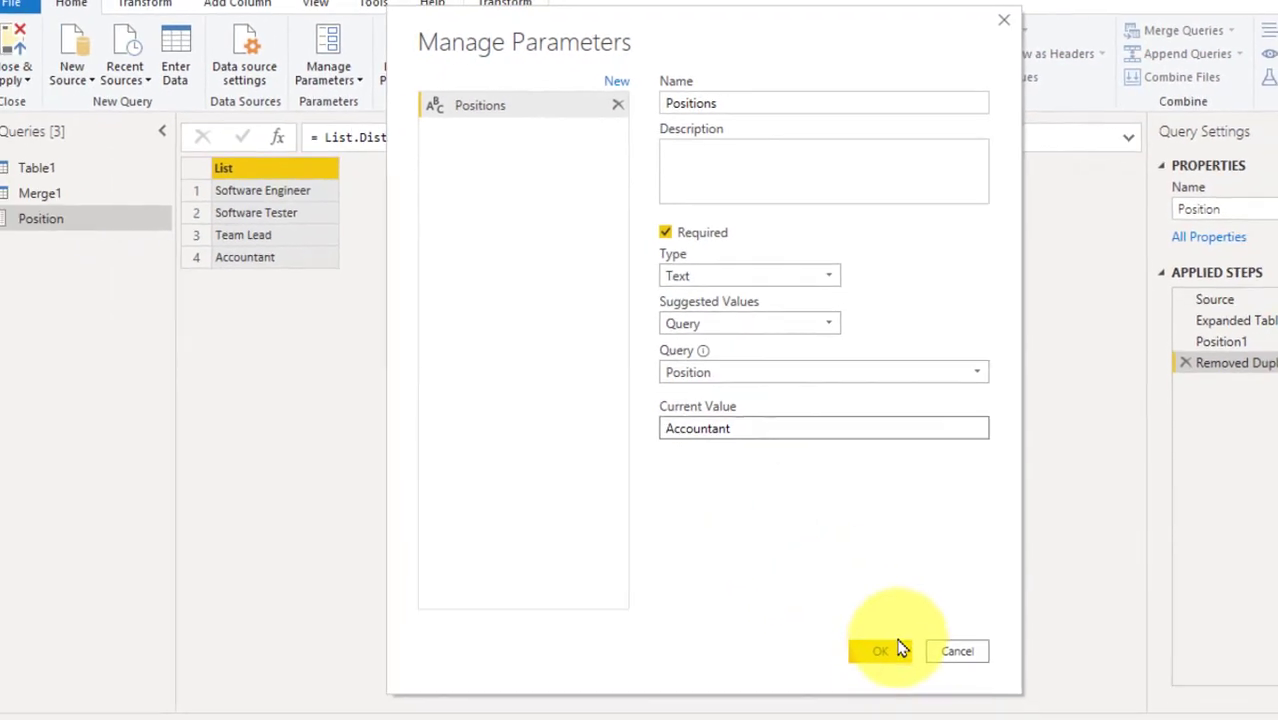
click(890, 645)
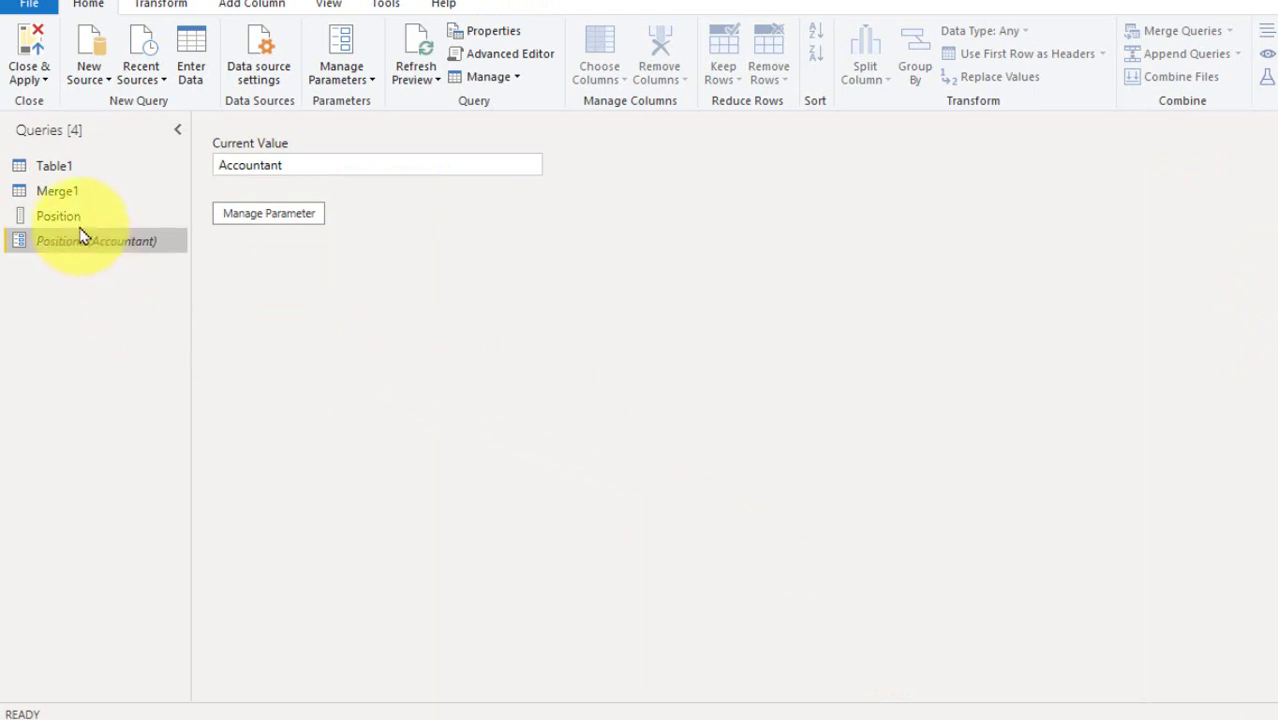
- Select Merge1 and apply the pending query changes with Close & Apply
click(63, 191)
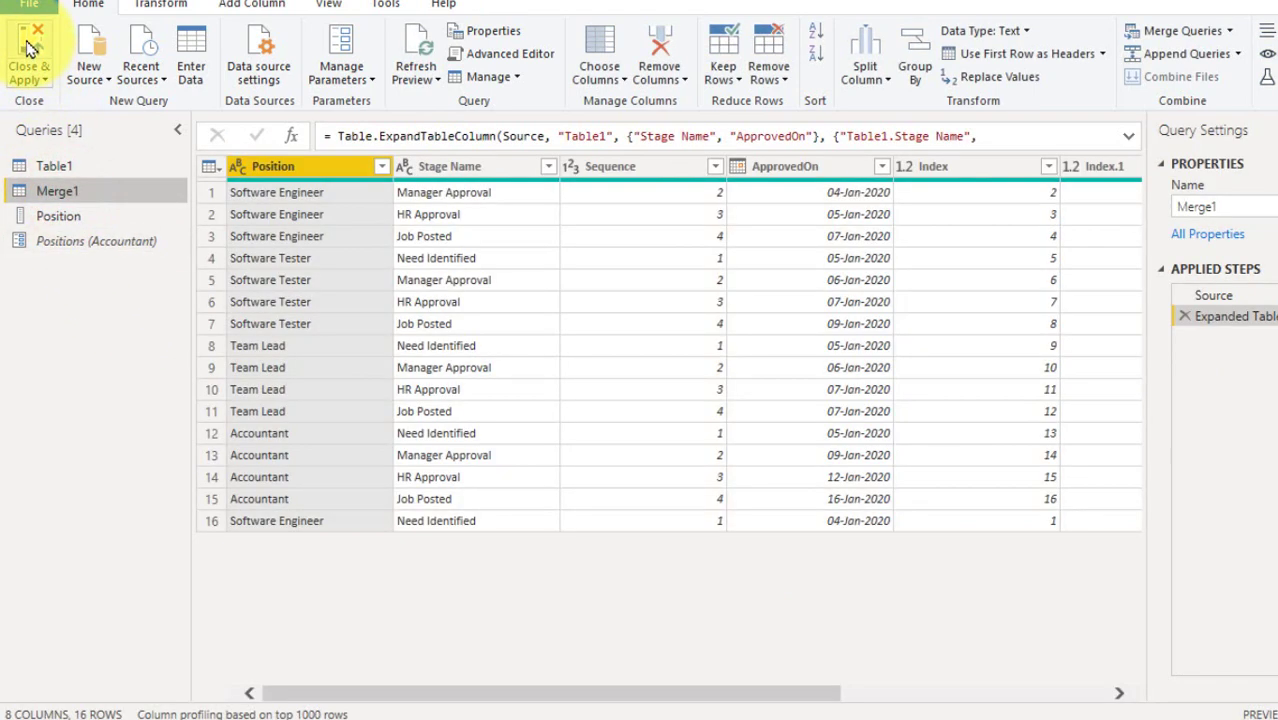
click(28, 50)
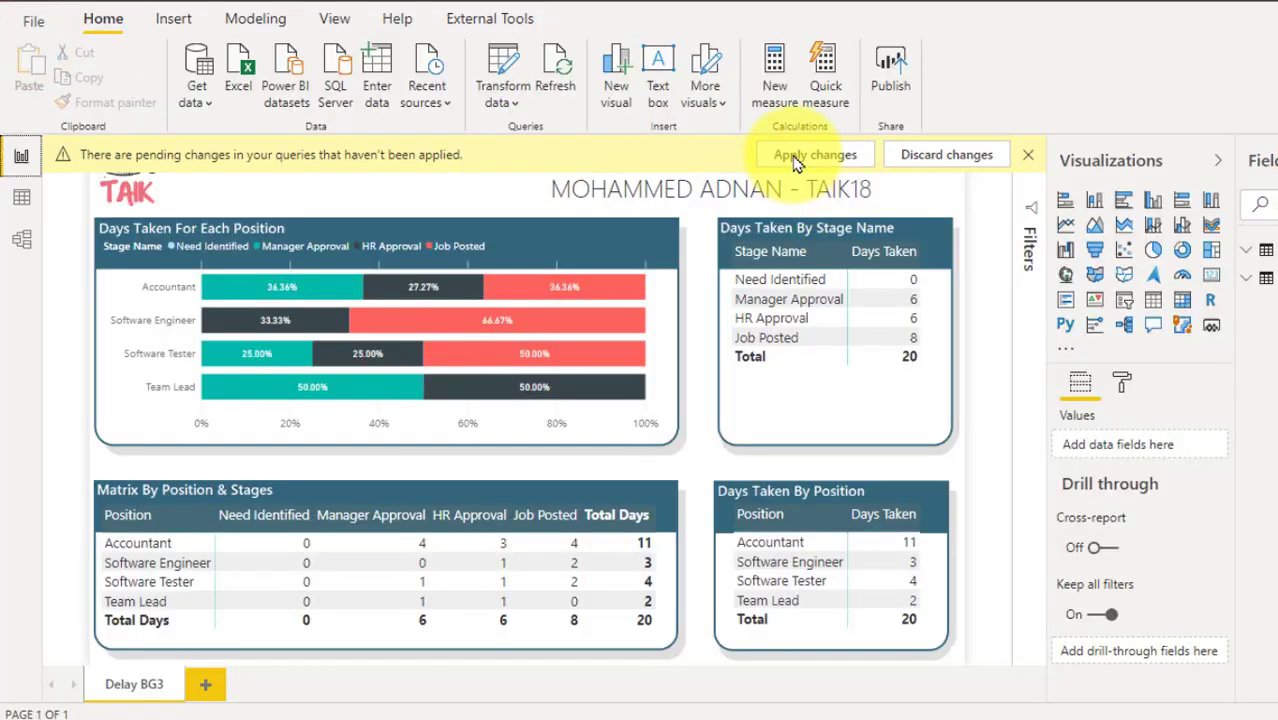
click(788, 153)
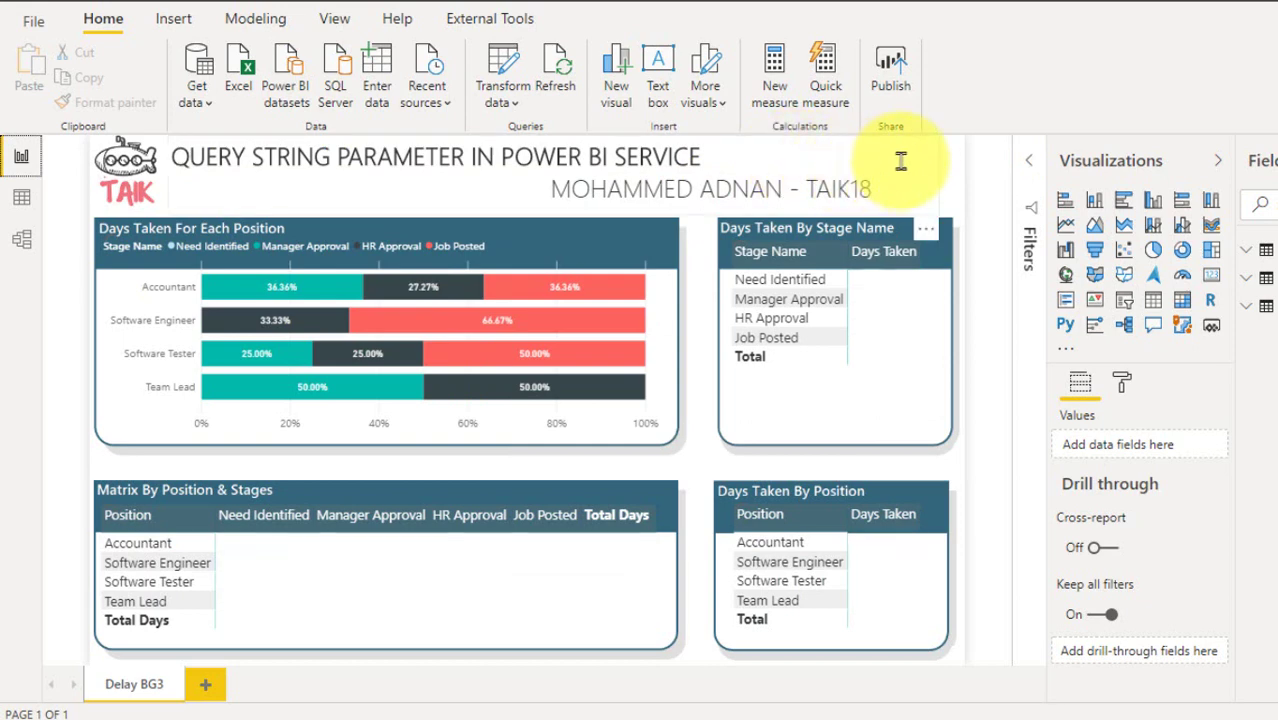
- Publish the report to Testing Work Space, replacing the existing copy
click(893, 80)
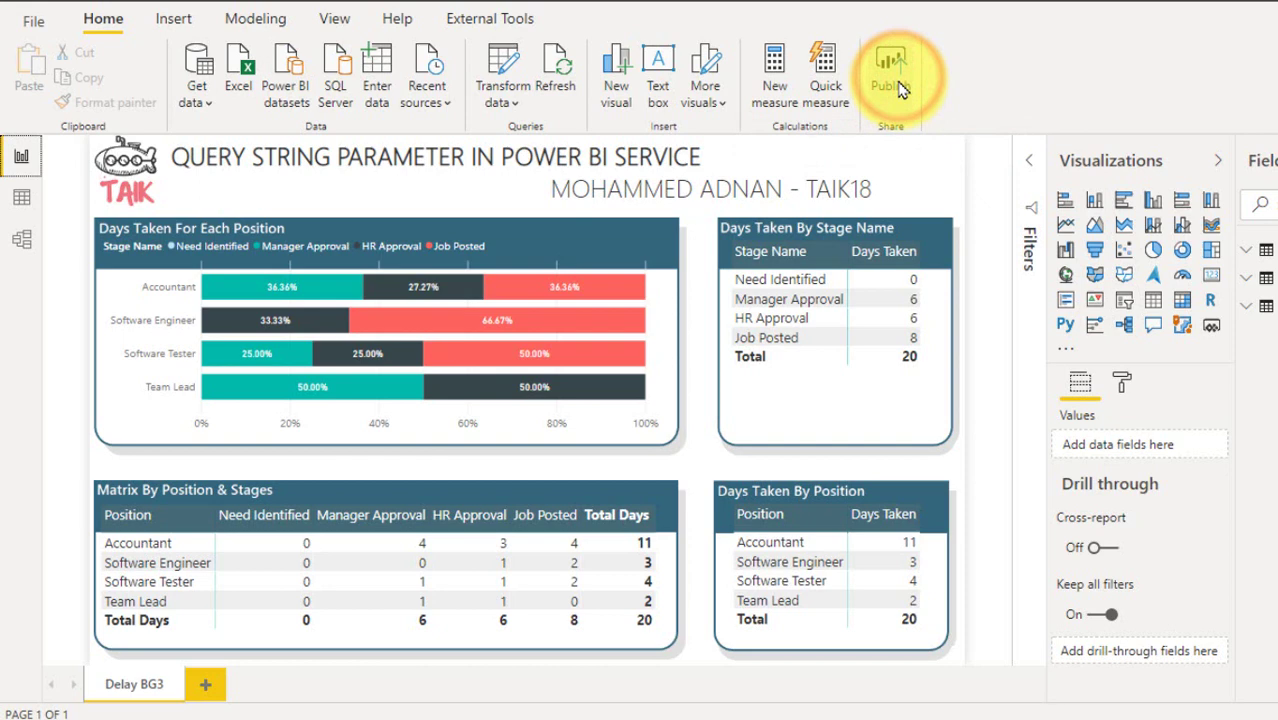
click(659, 400)
click(877, 479)
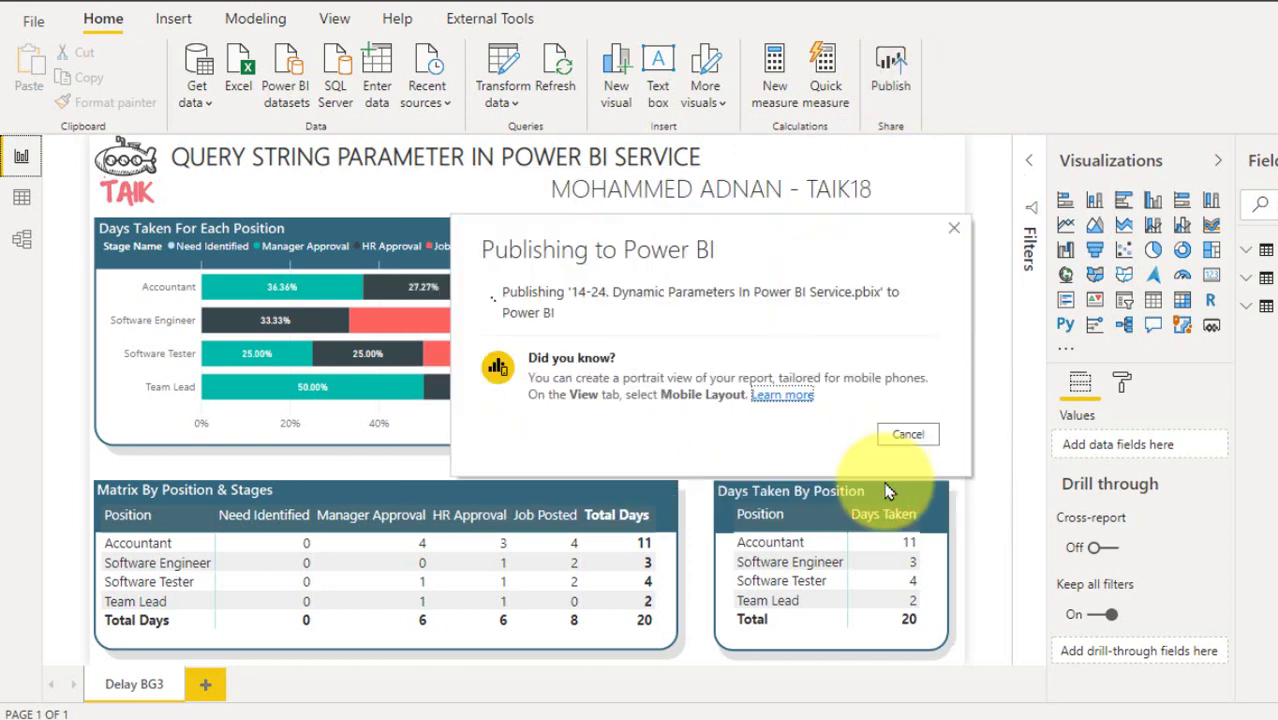
click(805, 486)
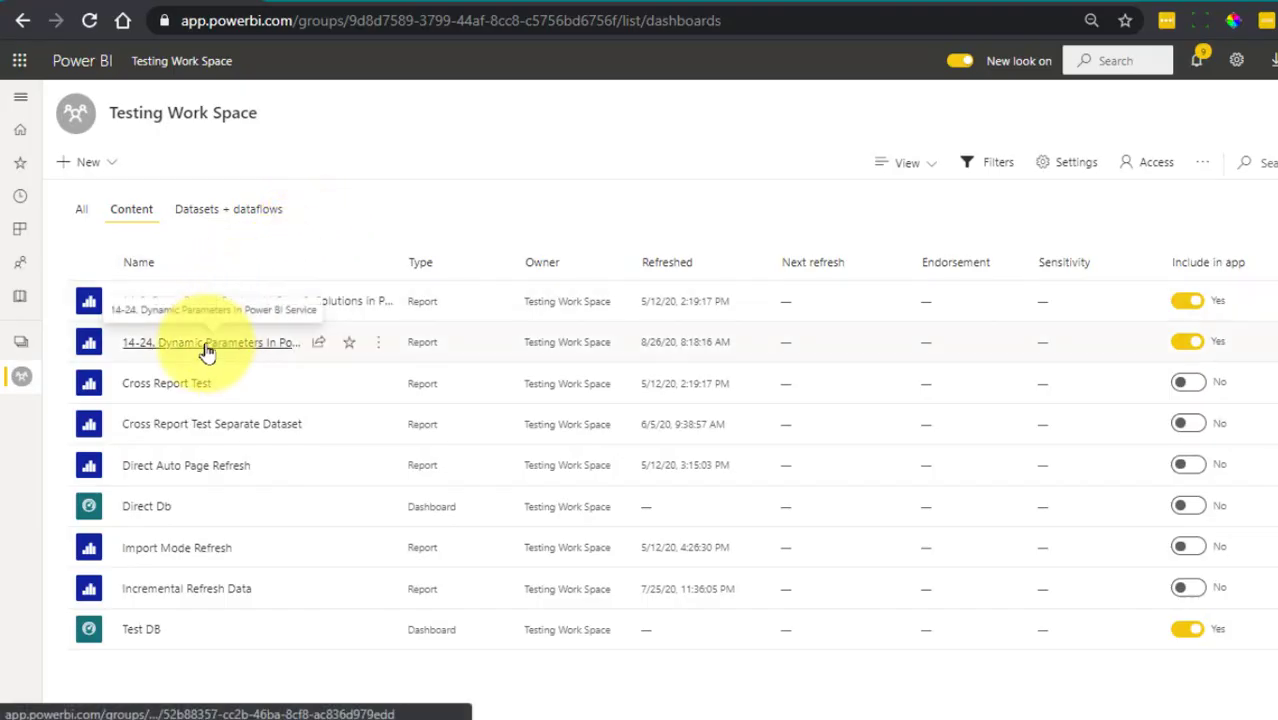
- Open the 14-24. Dynamic Parameters In Power BI Service report from the workspace Content list
click(205, 345)
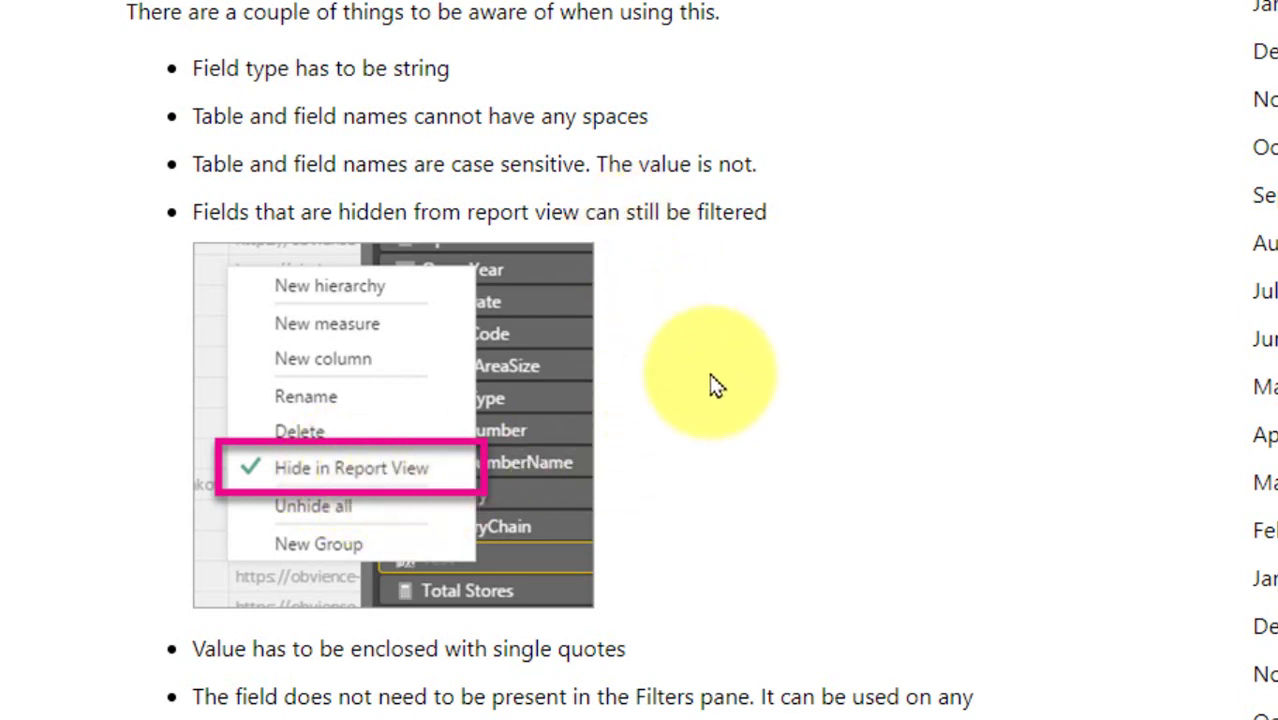
- Scroll the URL-filtering article to the note that filtered fields needn't be in the Filters pane
scroll(927, 342, down, 3)
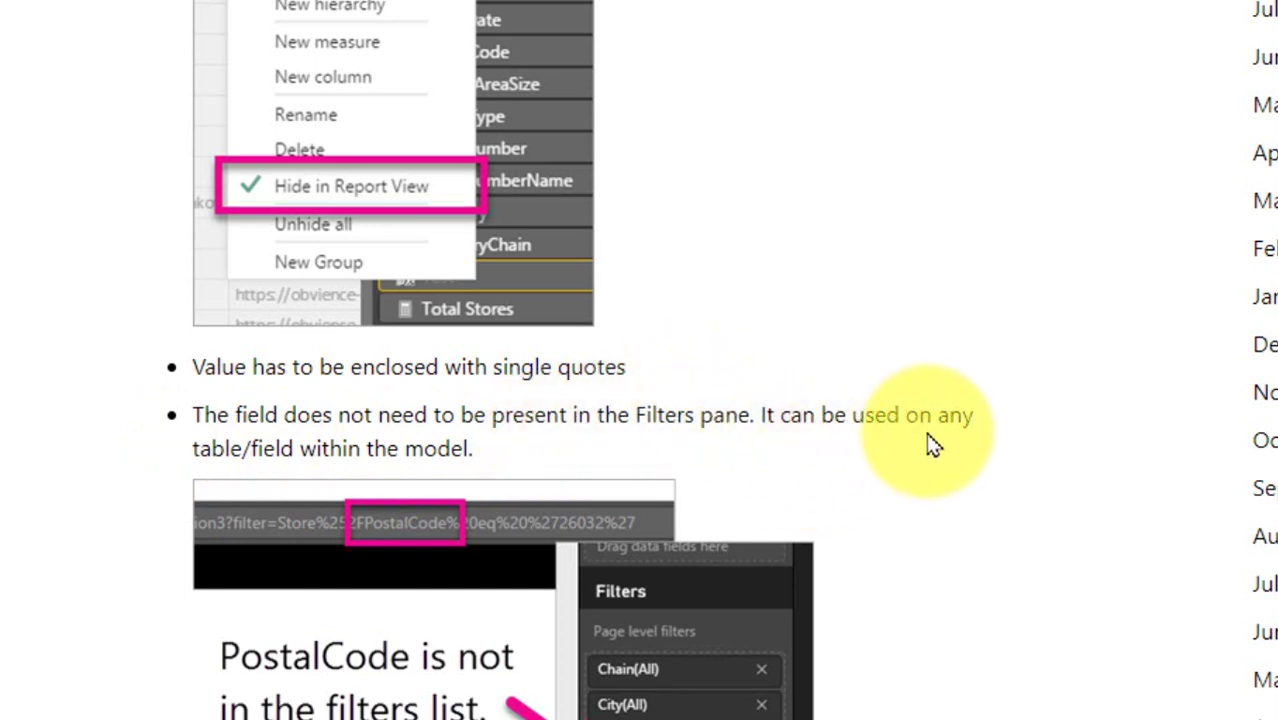
scroll(929, 420, down, 3)
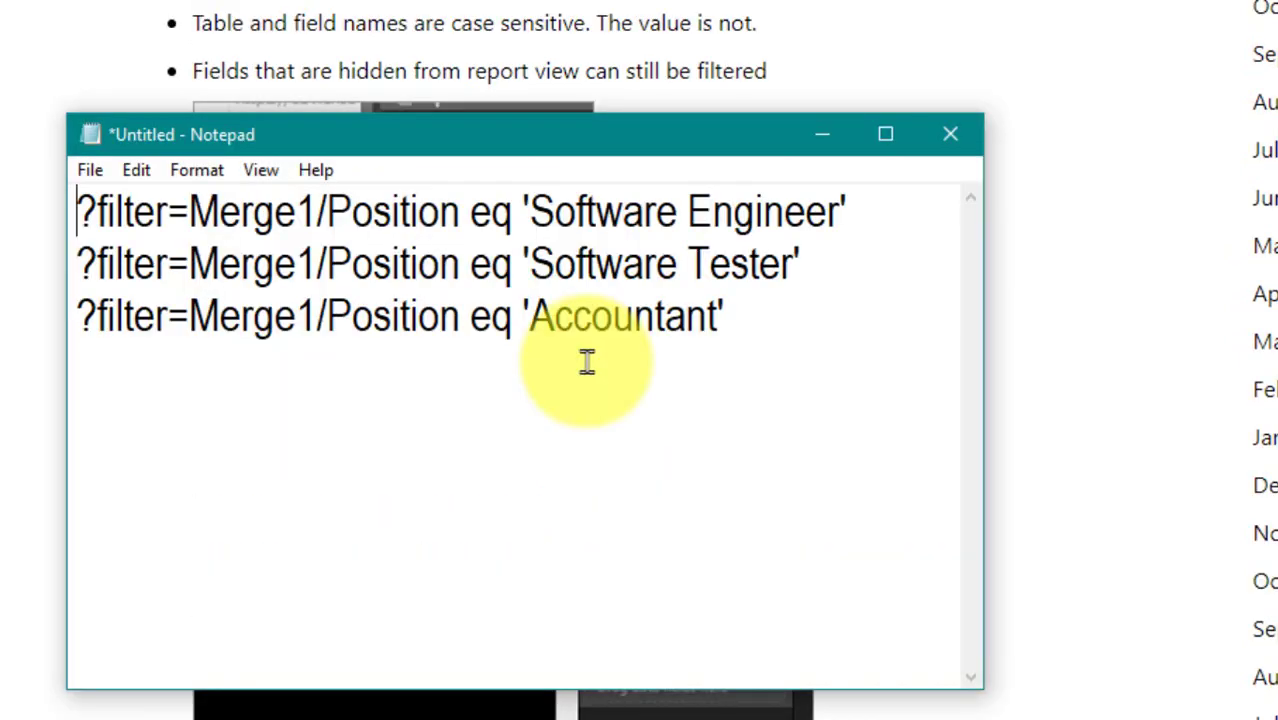
- Add the template line ?filter=<table>/<column> eq 'parameter' at the top of the Notepad file
key(ctrl+Home)
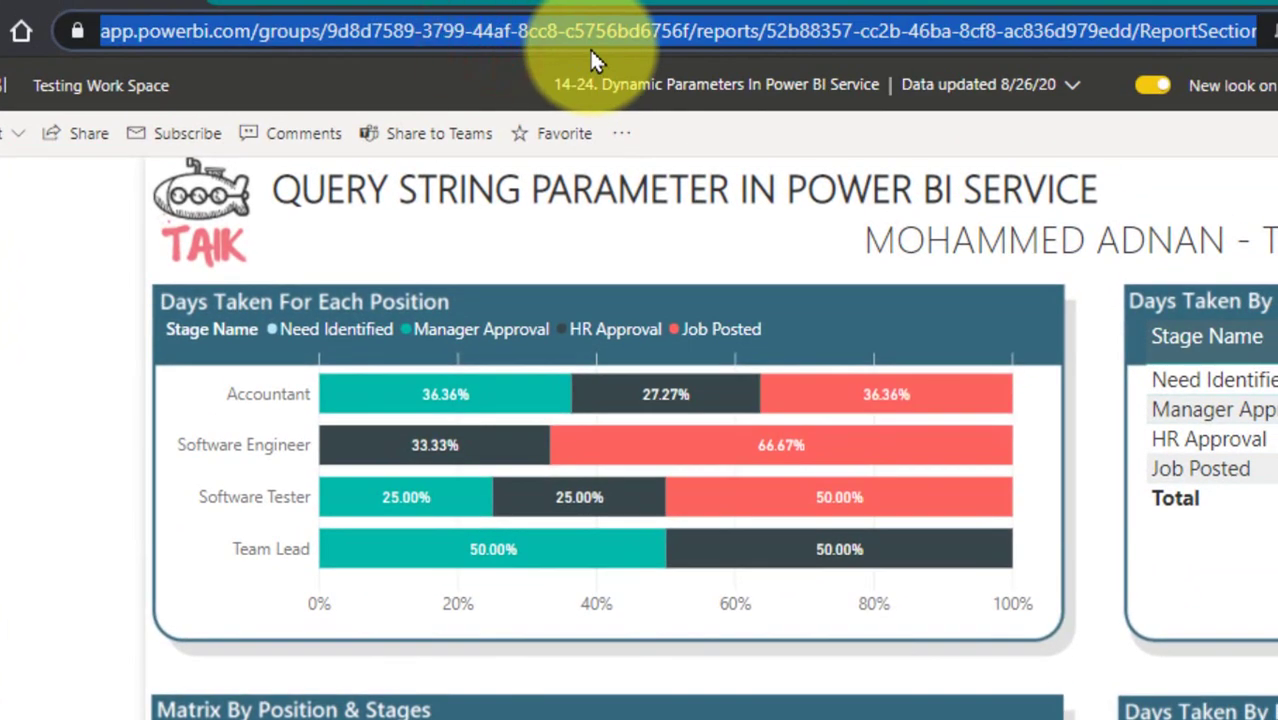
key(End)
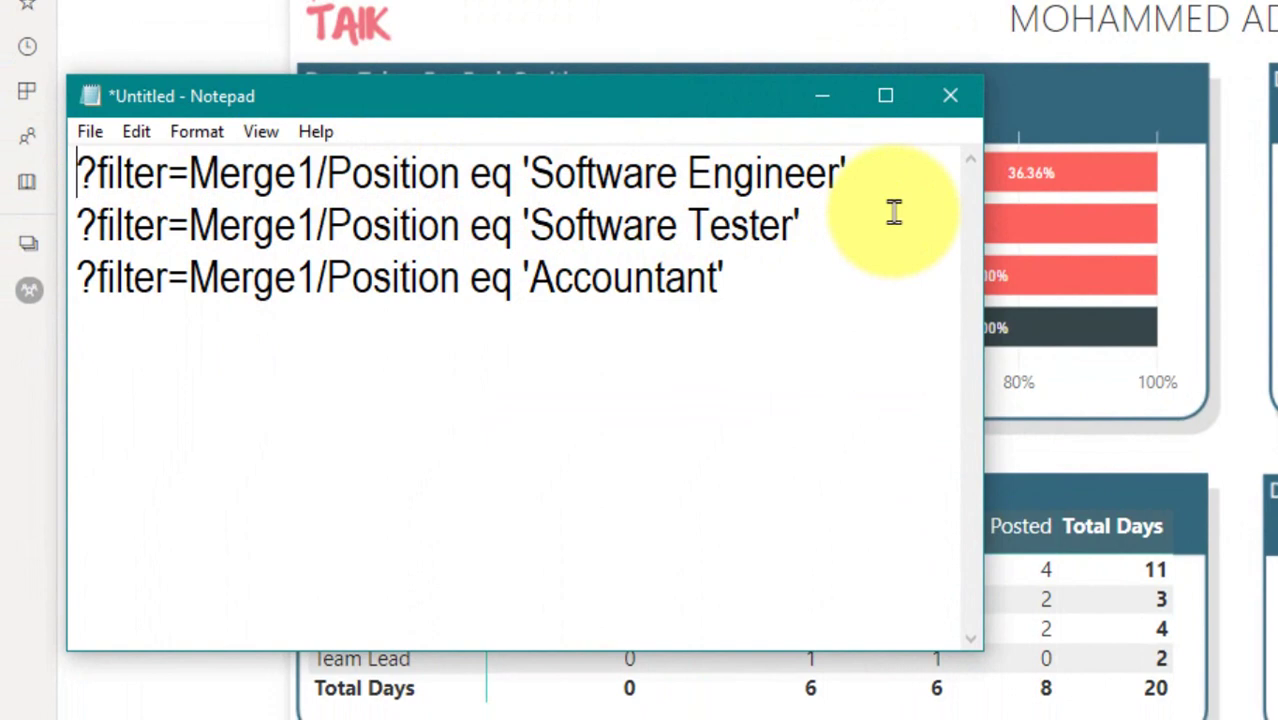
key(shift+Right)
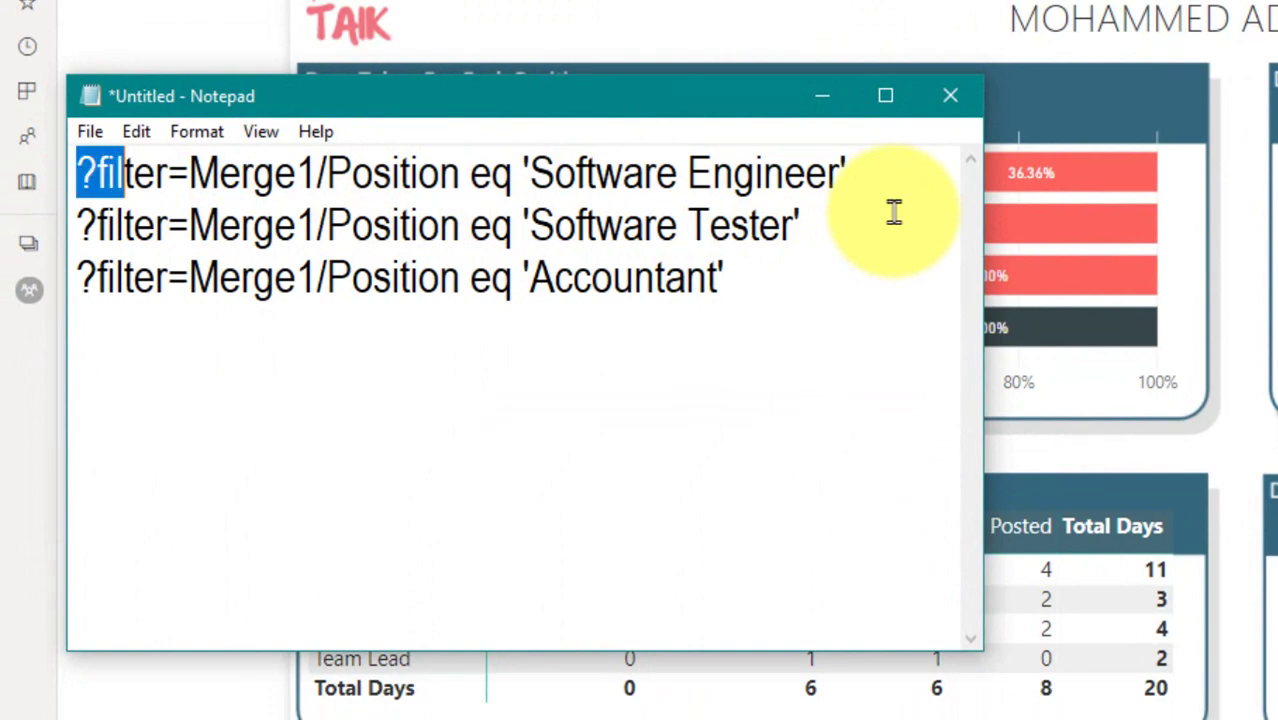
key(shift+Right)
key(shift+Right)
key(shift+Right)
key(shift+Right)
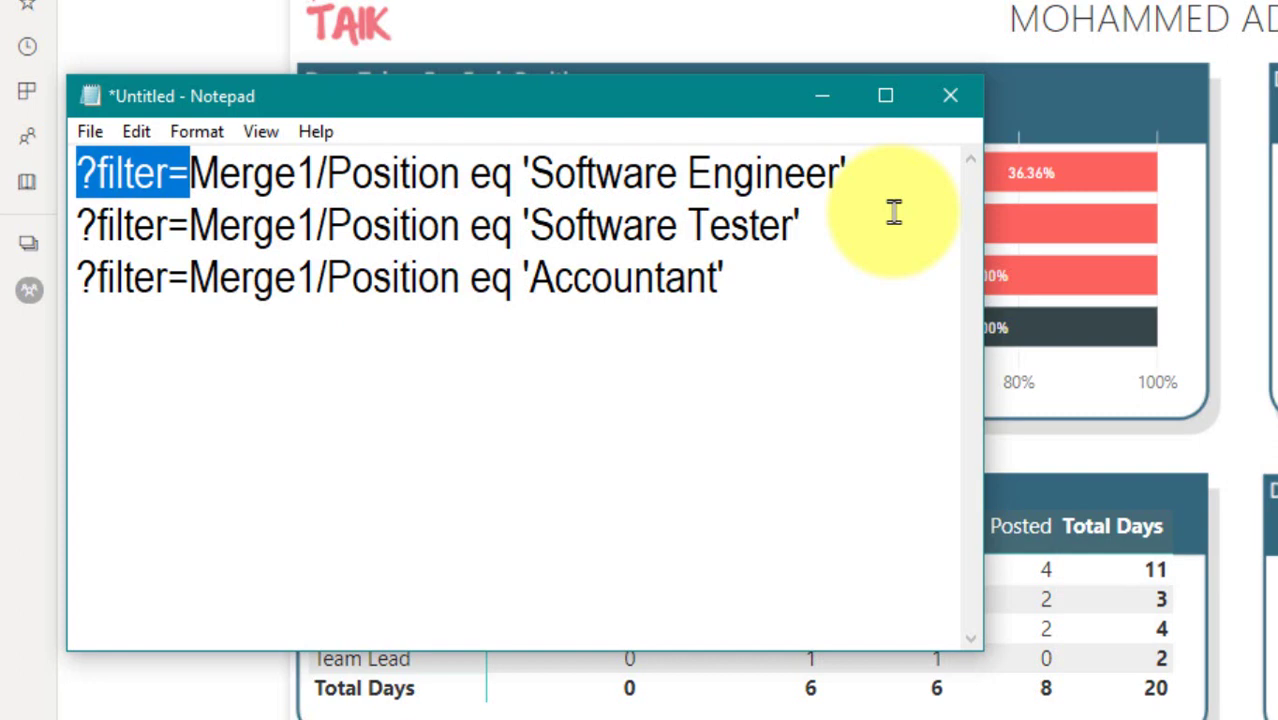
key(Right)
key(Home)
key(Return)
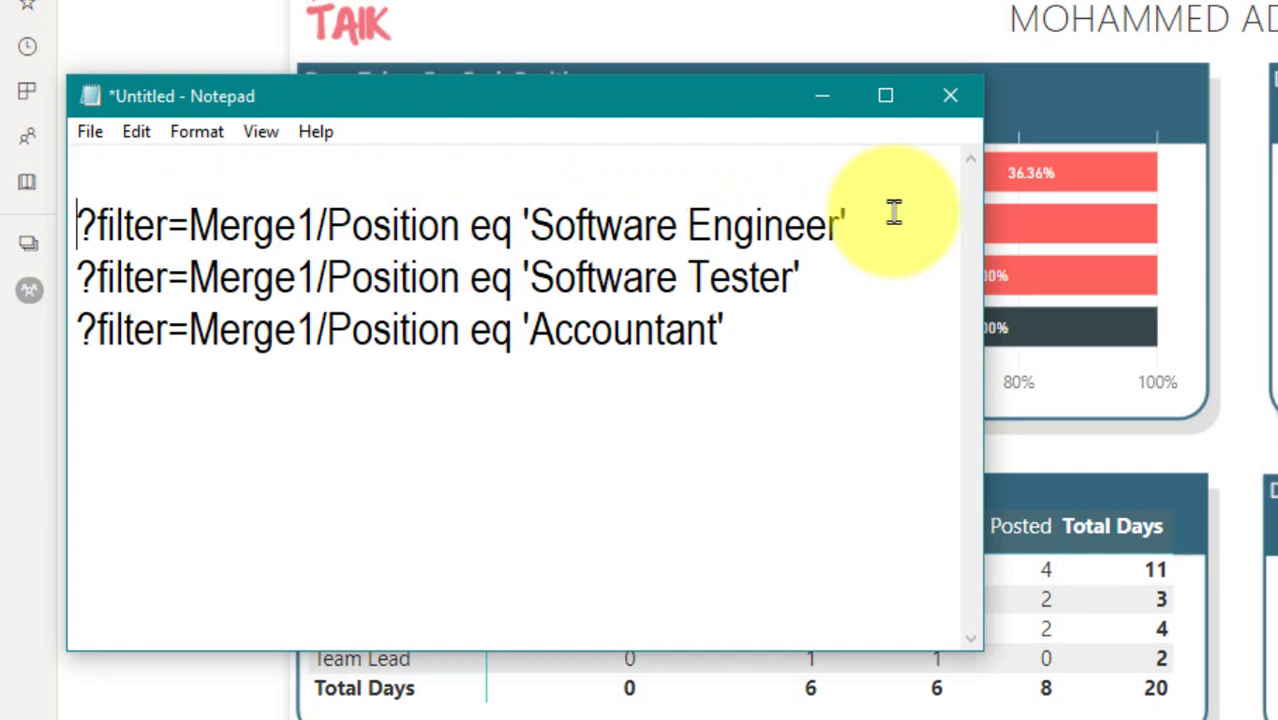
text(filter=)
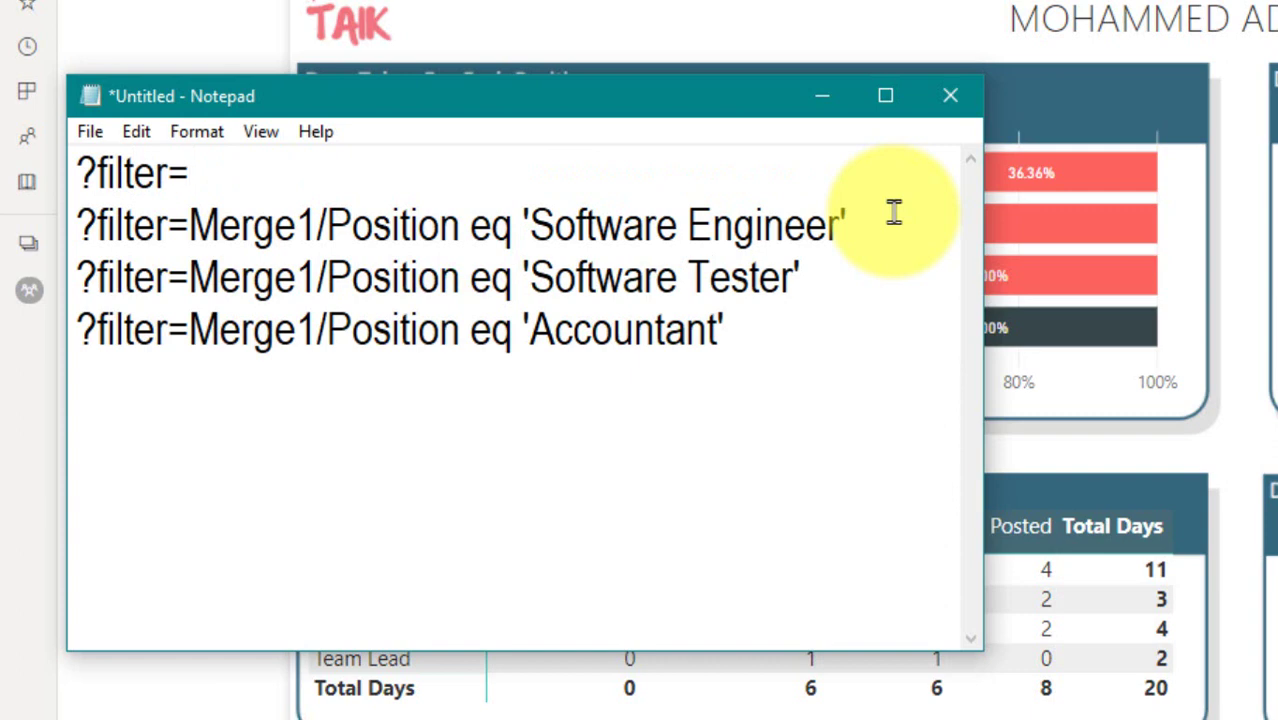
text(<table)
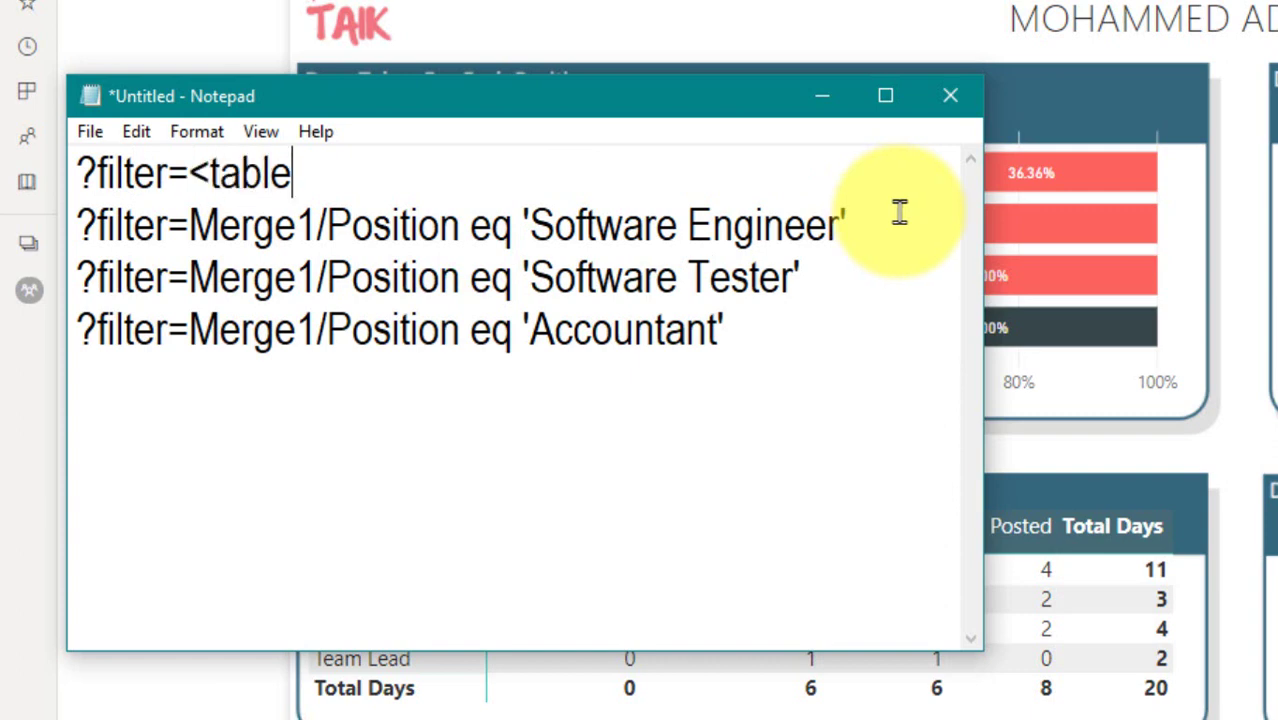
text(>/<)
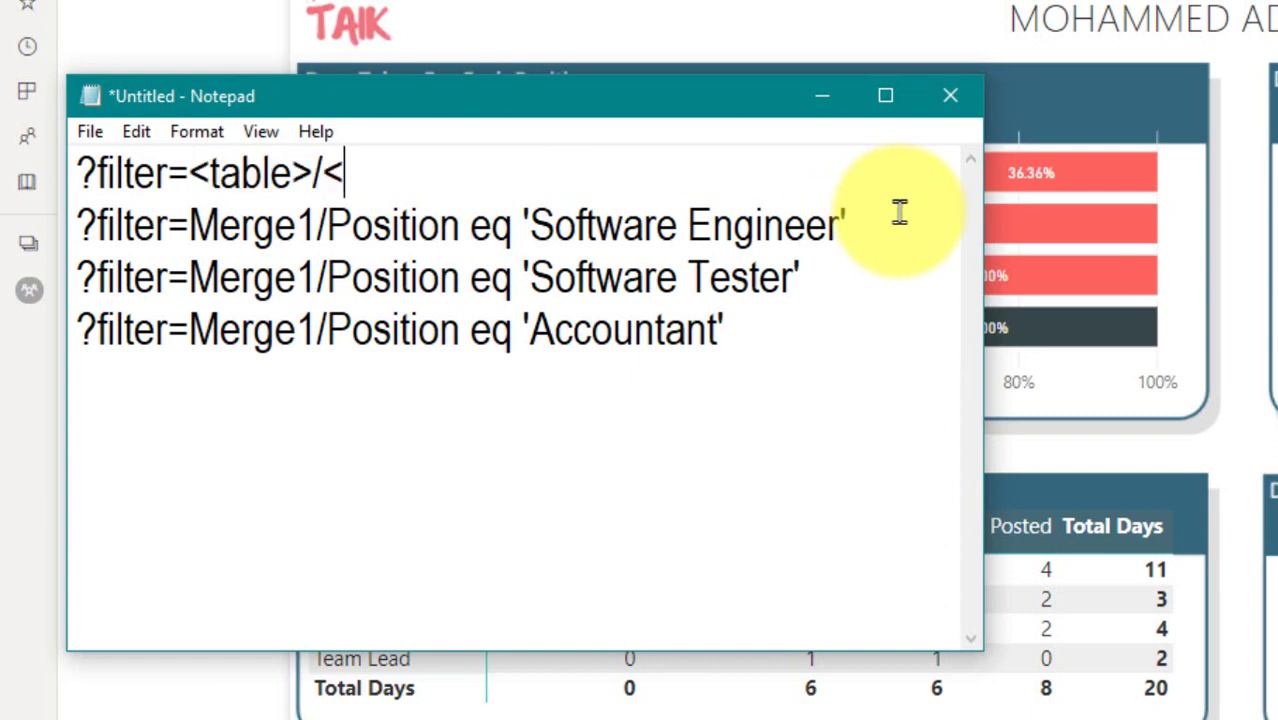
text(column> )
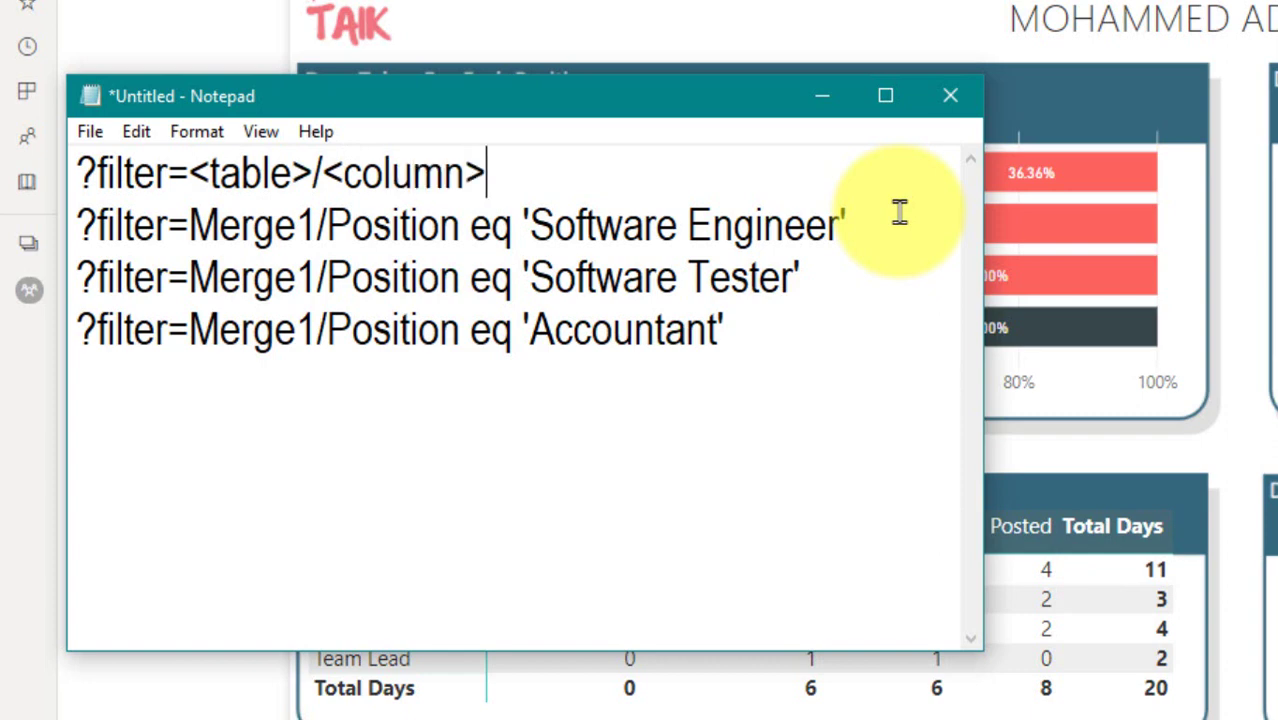
text(eq ')
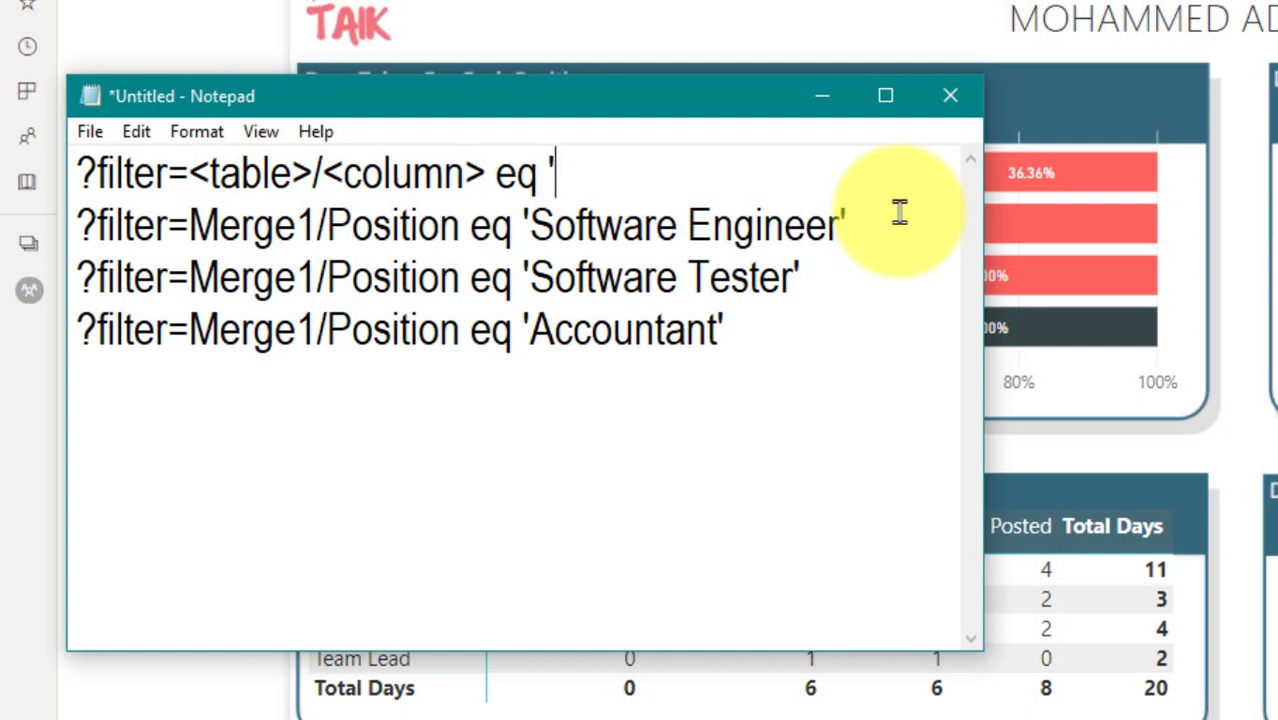
text(parameter')
key(Return)
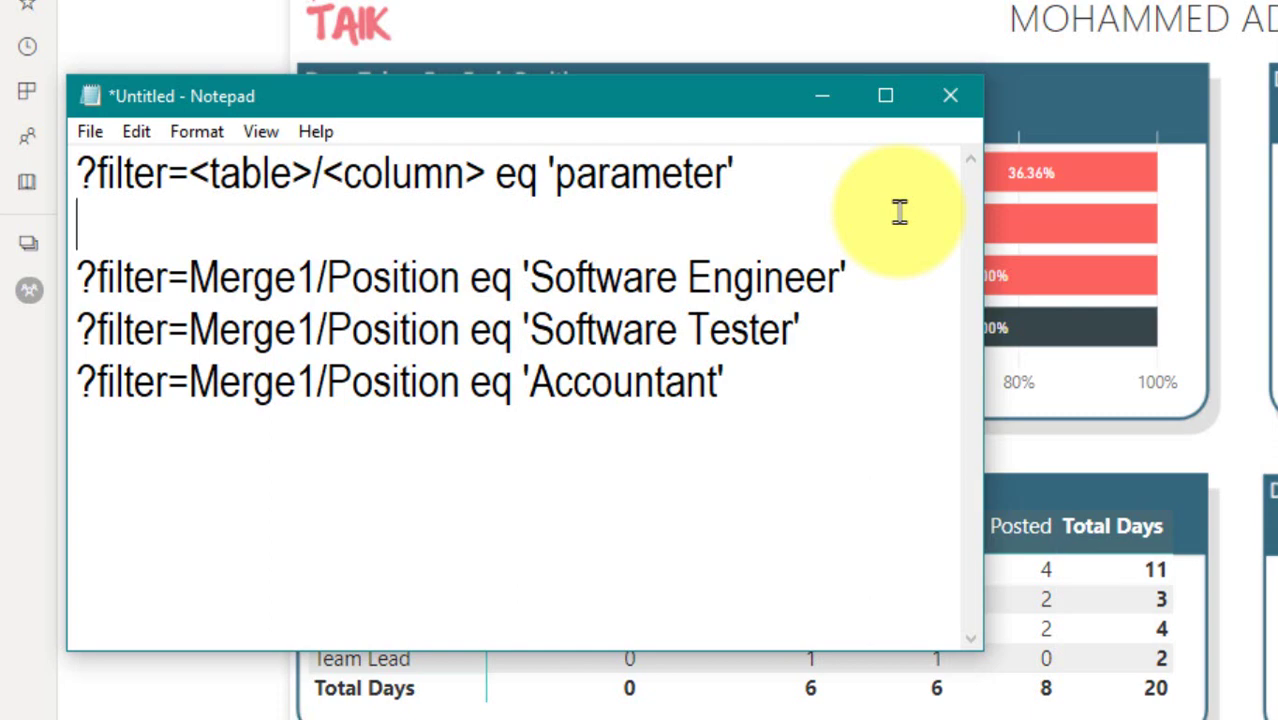
- Copy the Software Engineer filter line and return to the browser
key(Down)
key(ctrl+shift+Right)
key(ctrl+shift+Right)
key(ctrl+shift+Right)
key(ctrl+shift+Right)
key(ctrl+shift+Right)
key(ctrl+shift+Right)
key(ctrl+shift+Right)
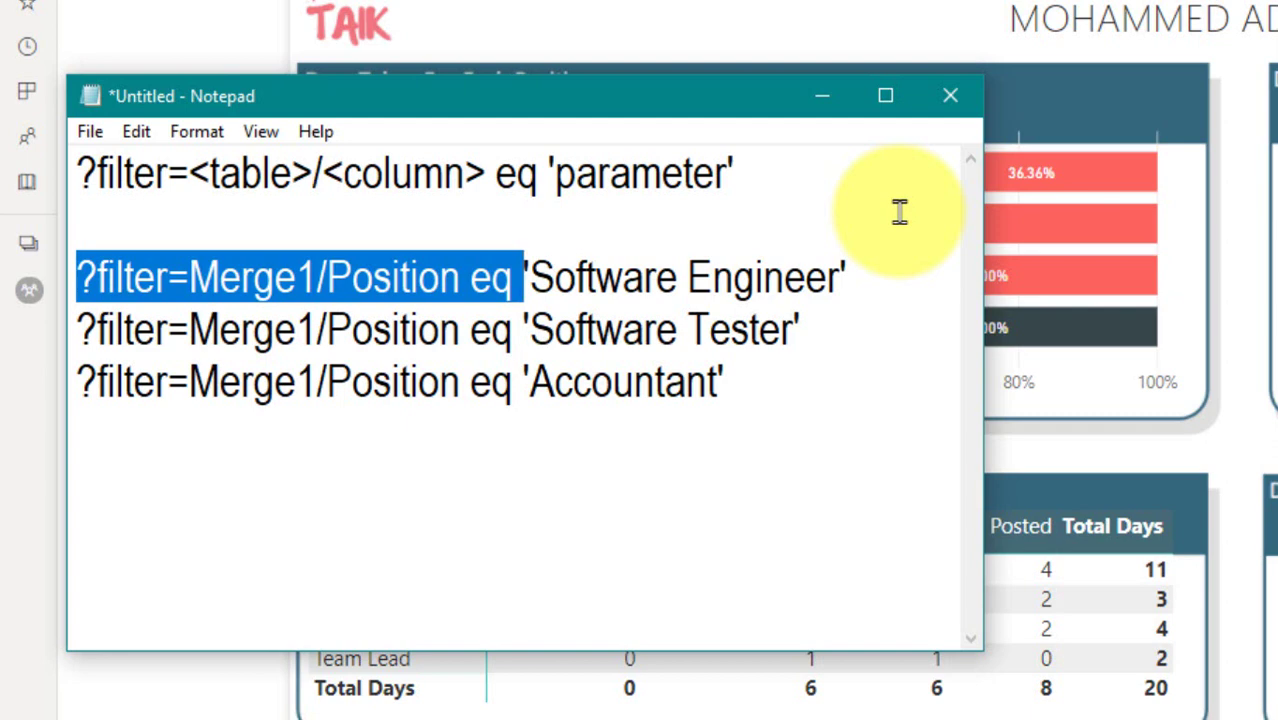
key(shift+End)
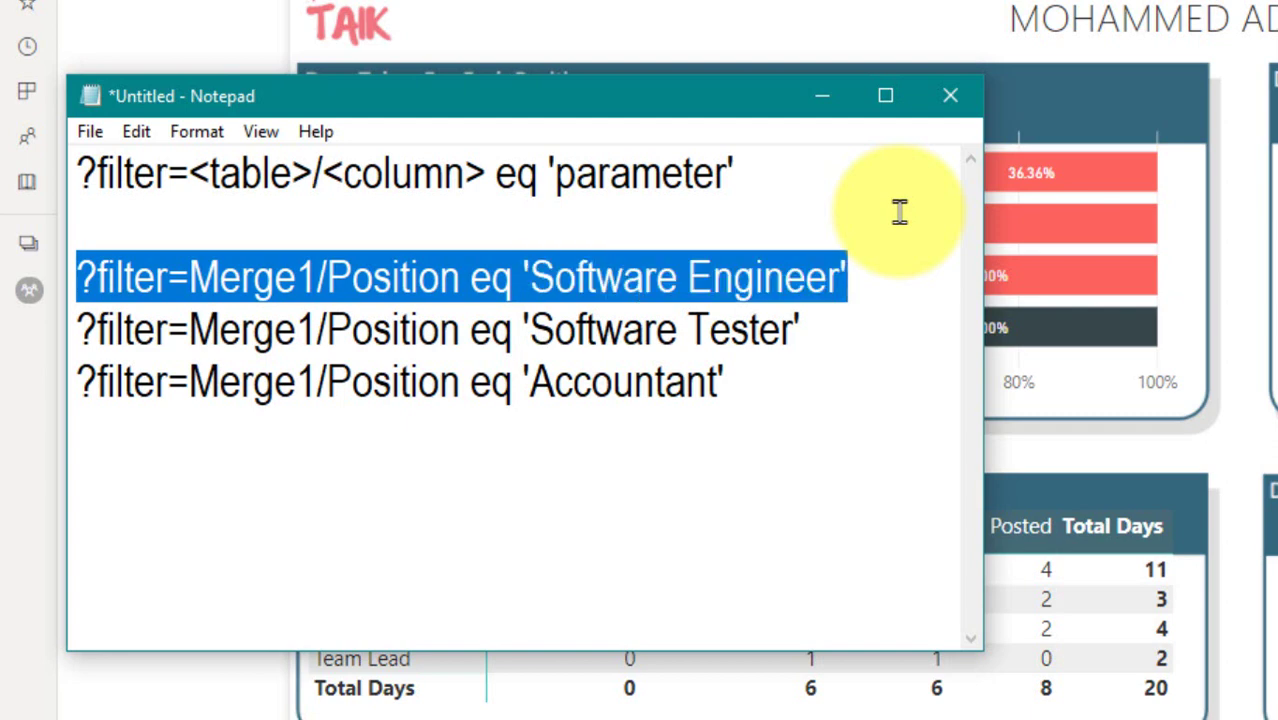
key(ctrl+c)
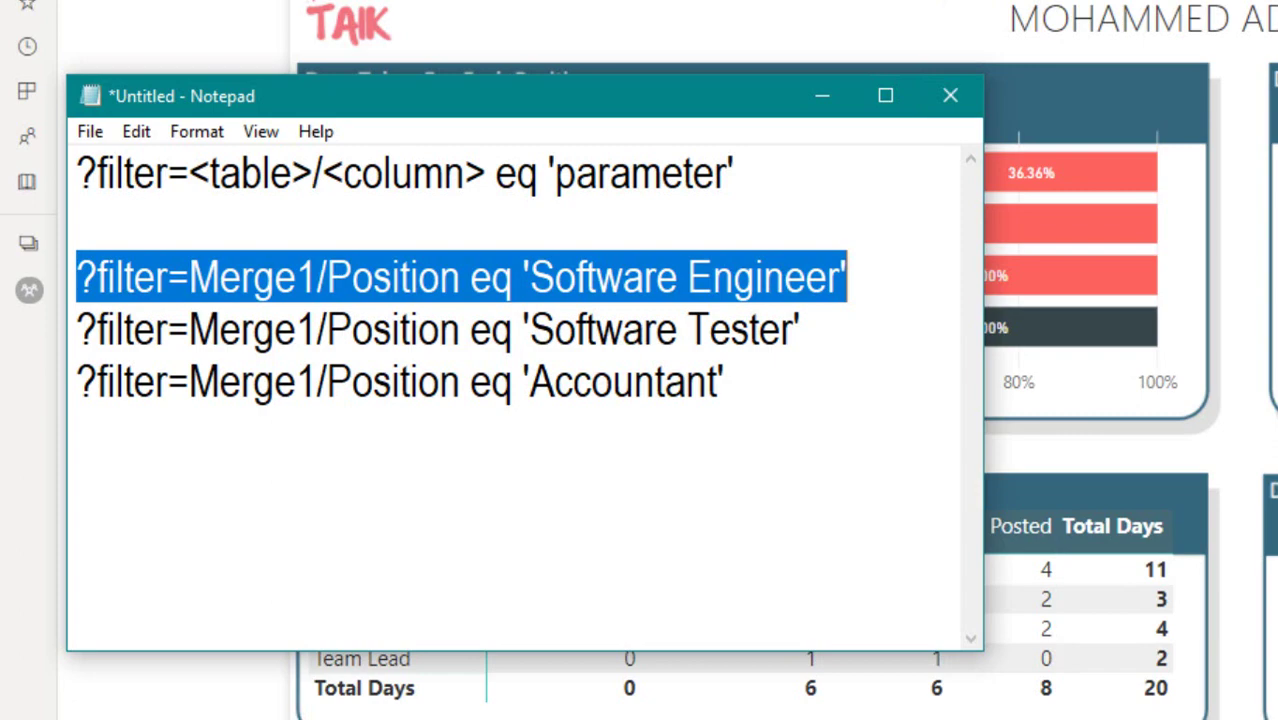
key(alt+Tab)
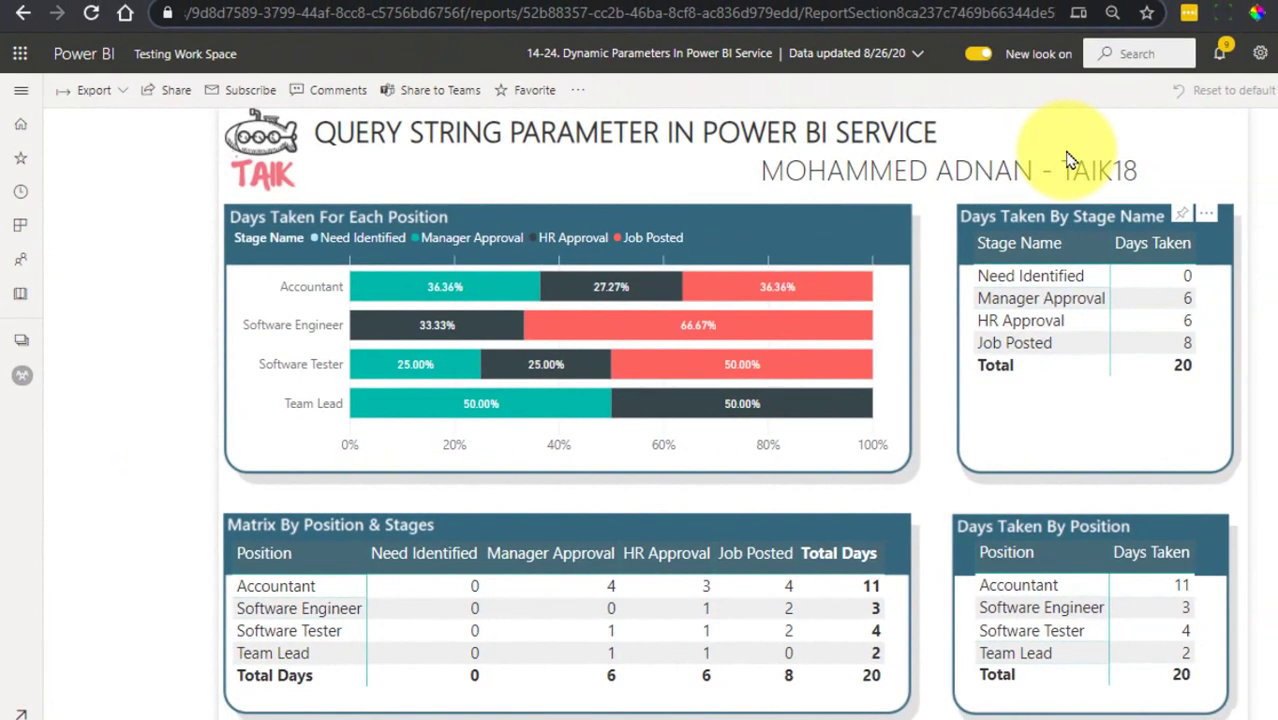
- Append the Merge1/Position eq 'Software Engineer' filter to the report URL and load it
key(ctrl+v)
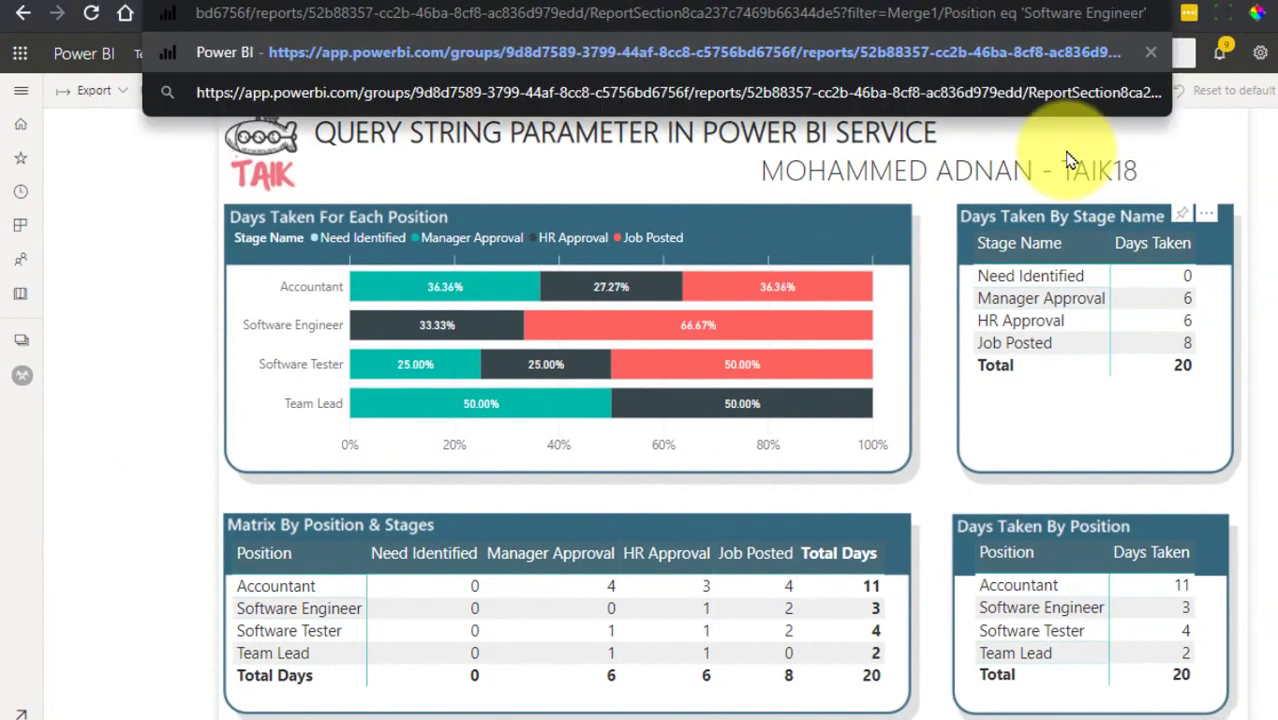
key(ctrl+shift+Left)
key(ctrl+shift+Left)
key(ctrl+shift+Left)
key(ctrl+shift+Left)
key(ctrl+shift+Left)
key(ctrl+shift+Left)
key(ctrl+shift+Left)
key(ctrl+shift+Left)
key(ctrl+shift+Left)
key(ctrl+shift+Right)
key(shift+Left)
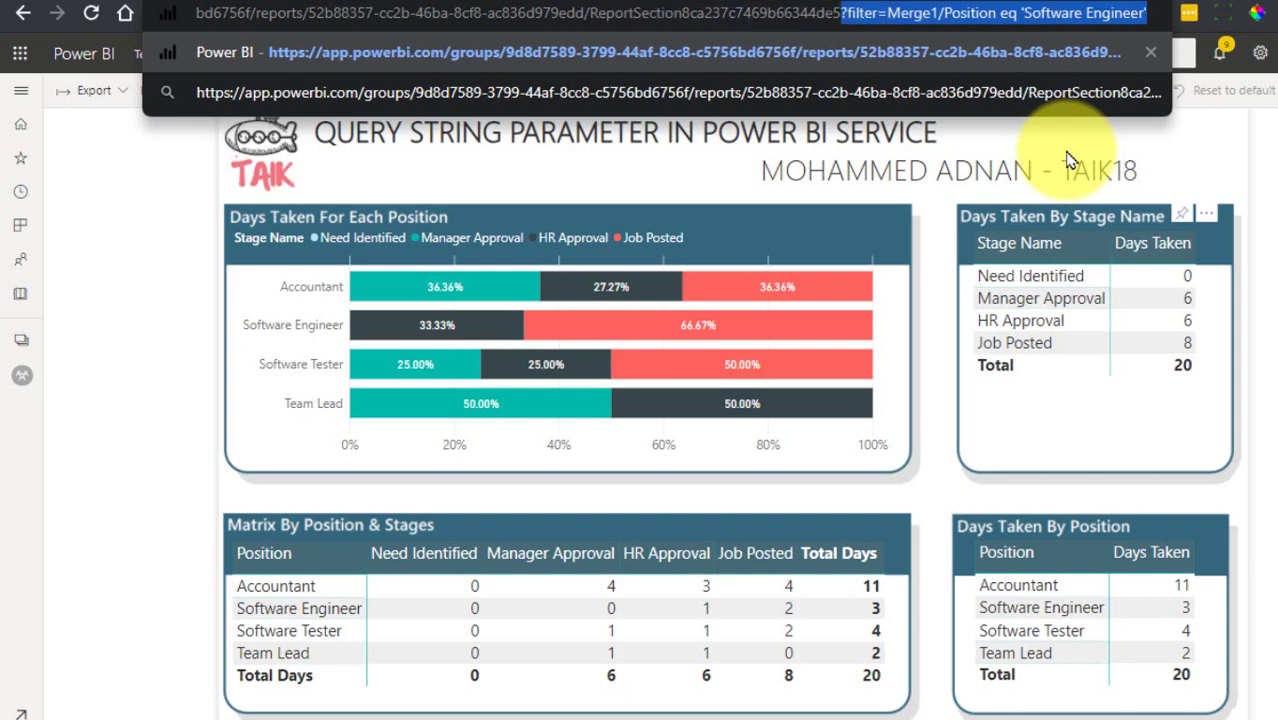
key(Return)
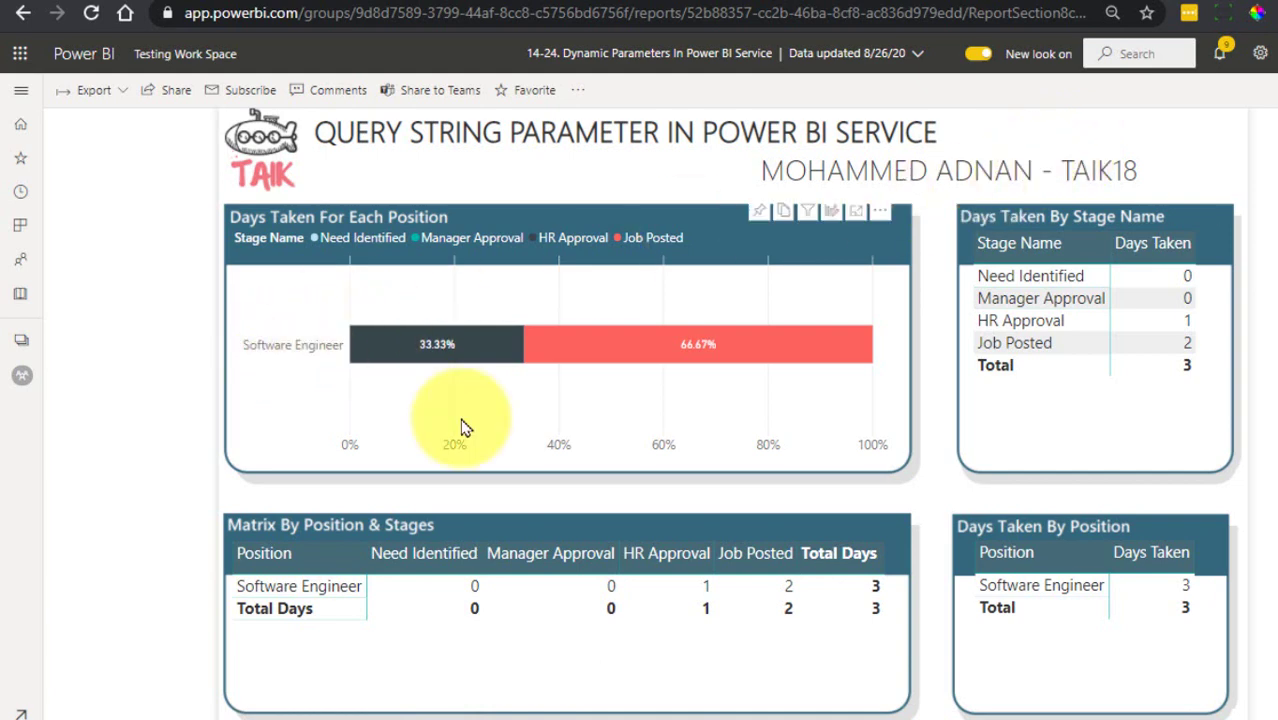
- Select the word Engineer in the report URL's filter value
key(ctrl+l)
key(End)
key(Left)
key(Left)
key(Left)
key(Left)
key(Left)
key(ctrl+shift+Left)
key(shift+Right)
key(shift+Right)
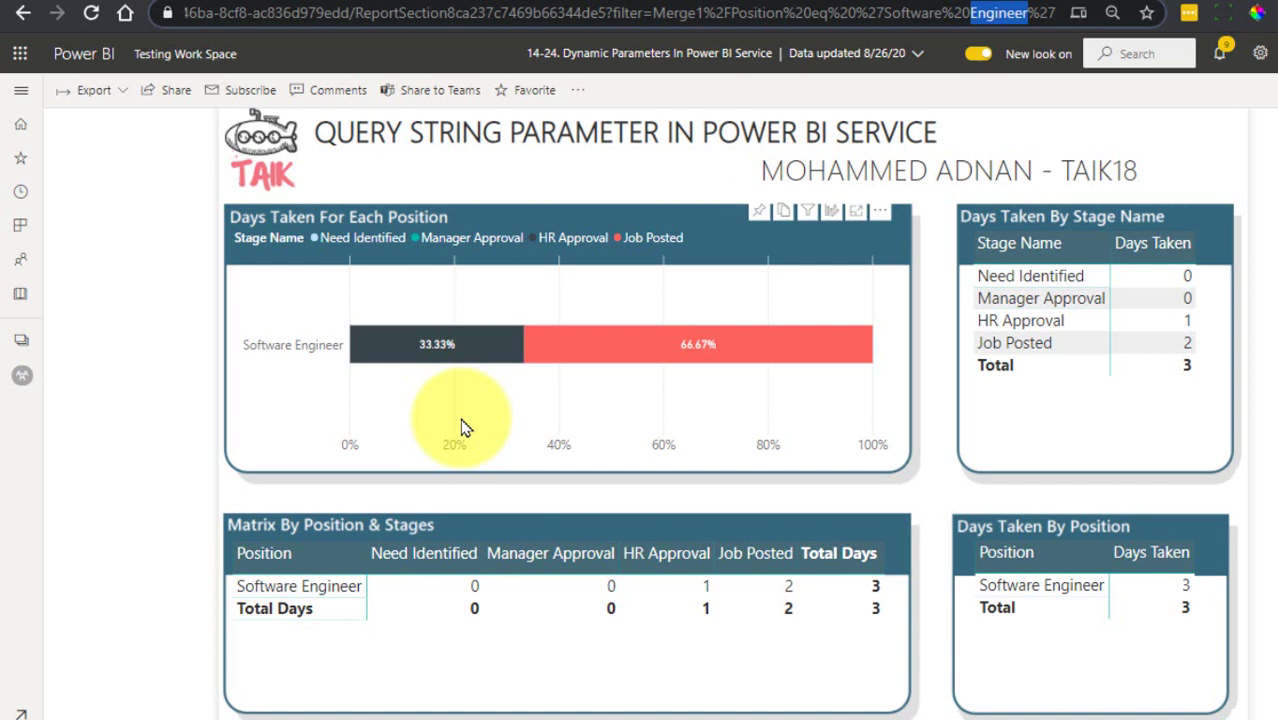
- Change the URL filter to Software Tester, reload, and switch to the QryLink.html tab
text(Tester)
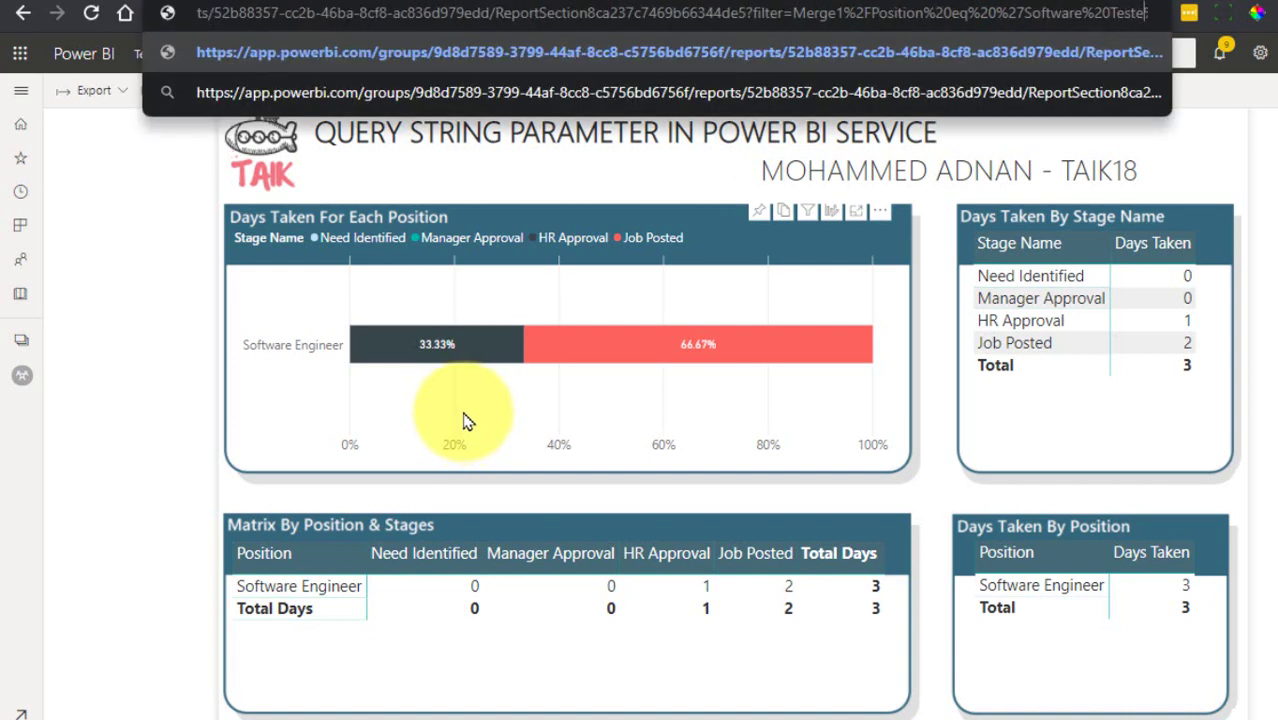
key(Return)
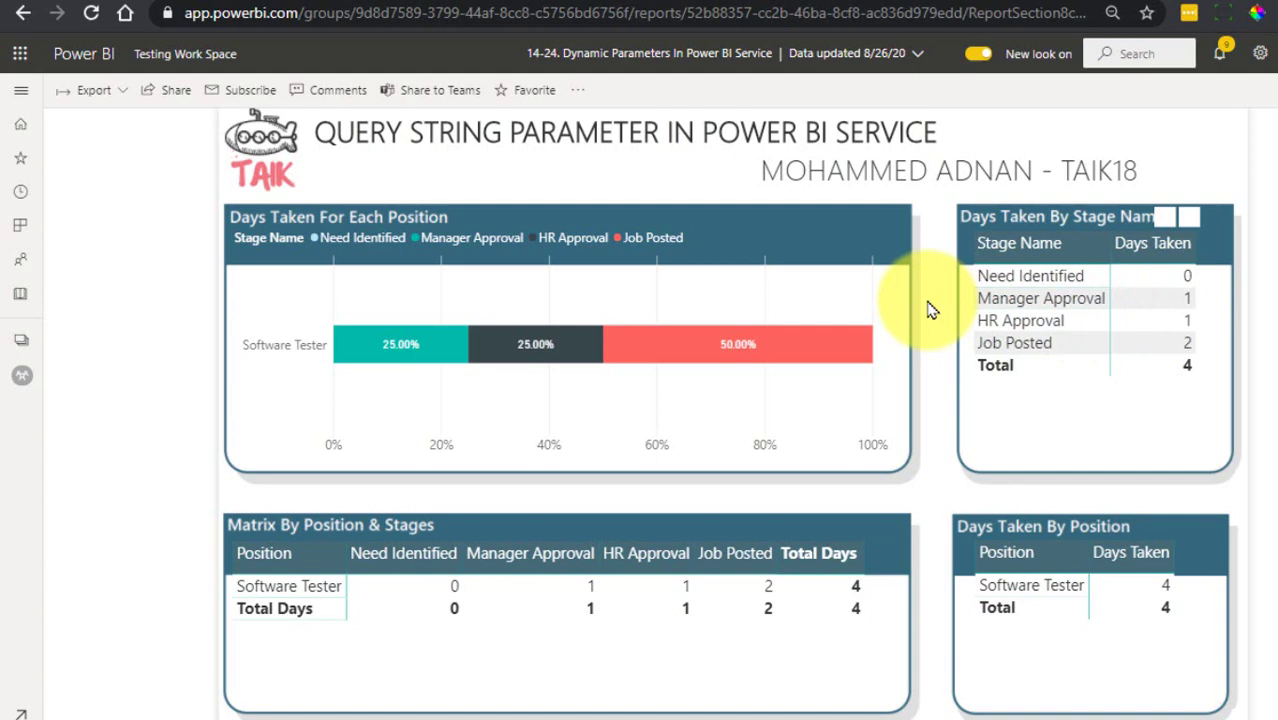
click(658, 8)
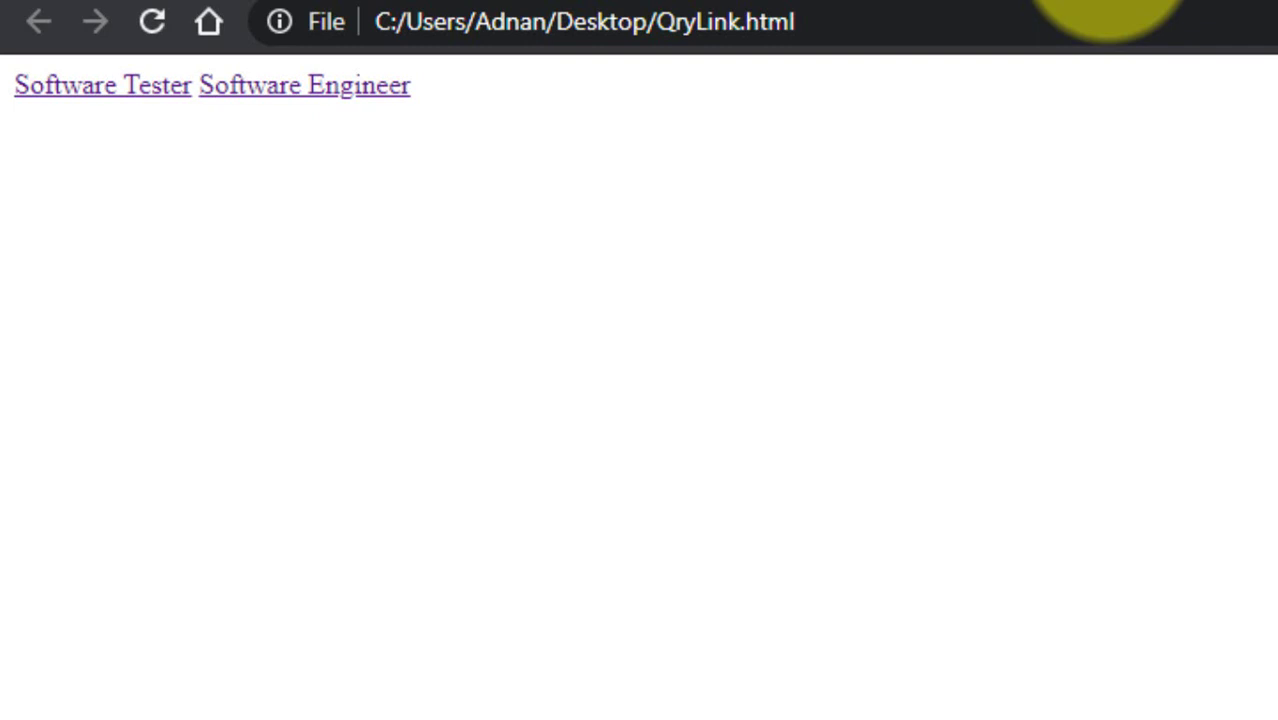
- Open the report via the Software Tester link, go back, then follow the Software Engineer link
click(255, 3)
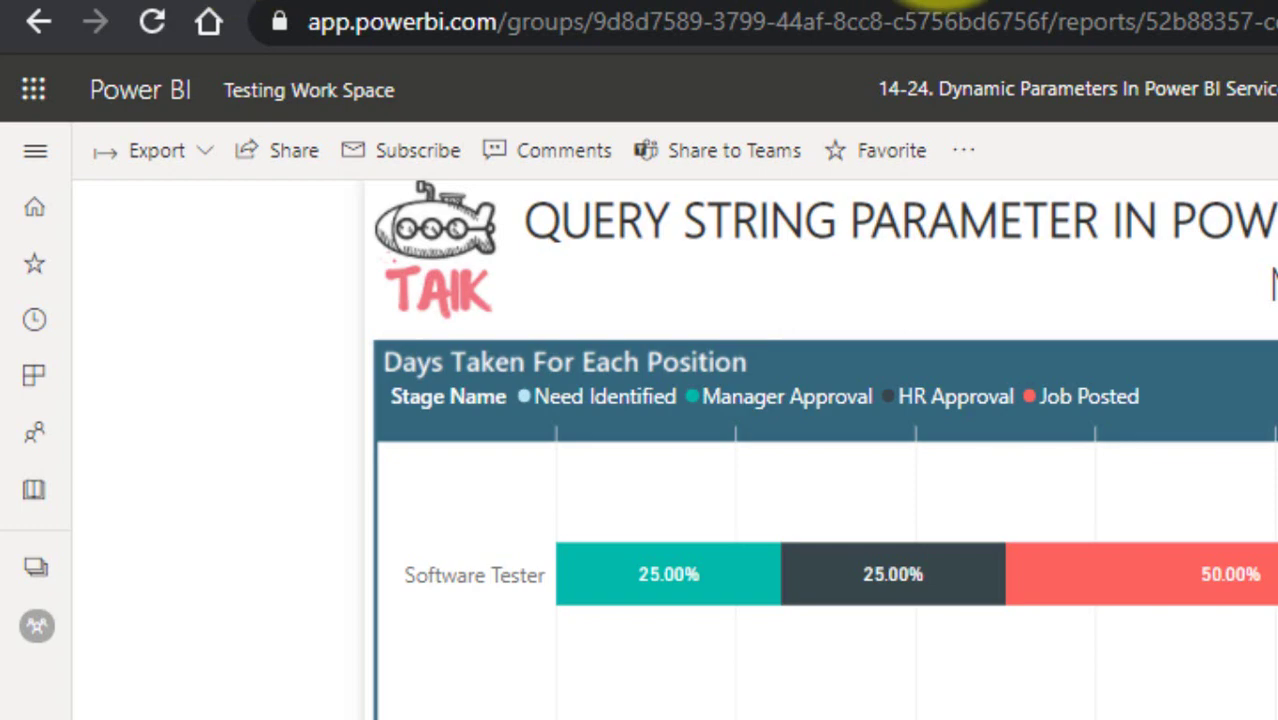
click(988, 3)
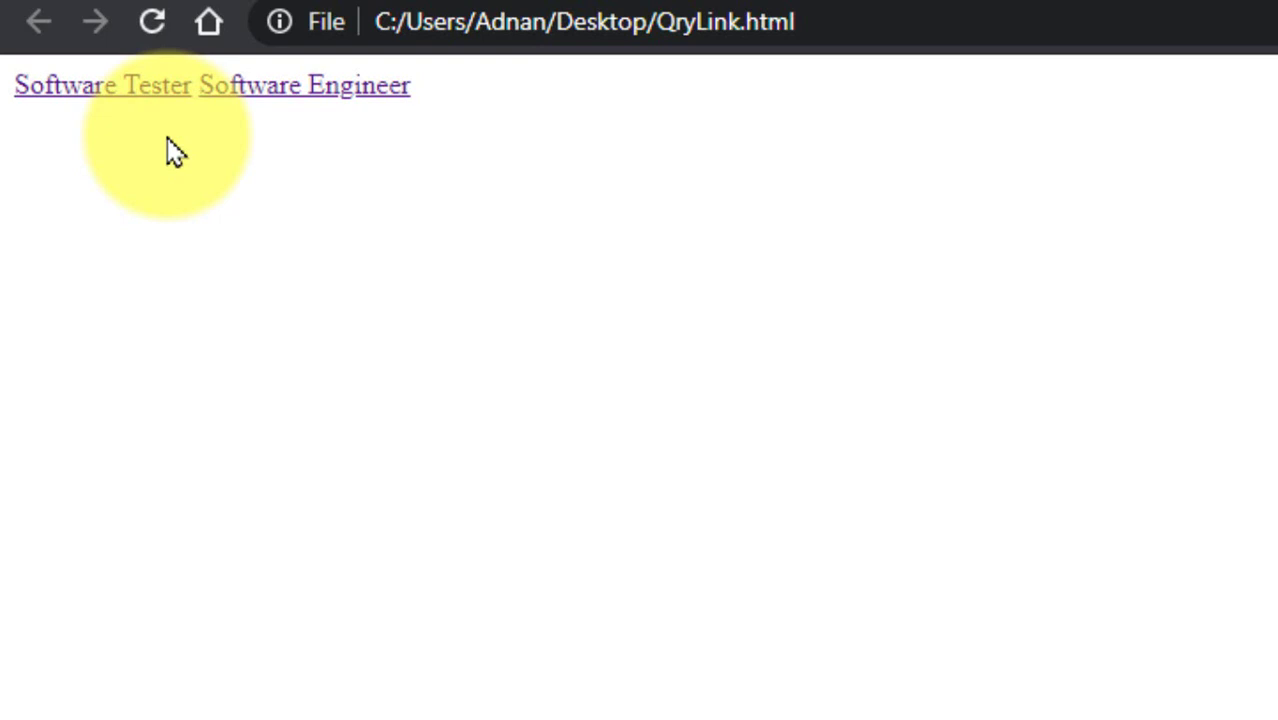
click(107, 89)
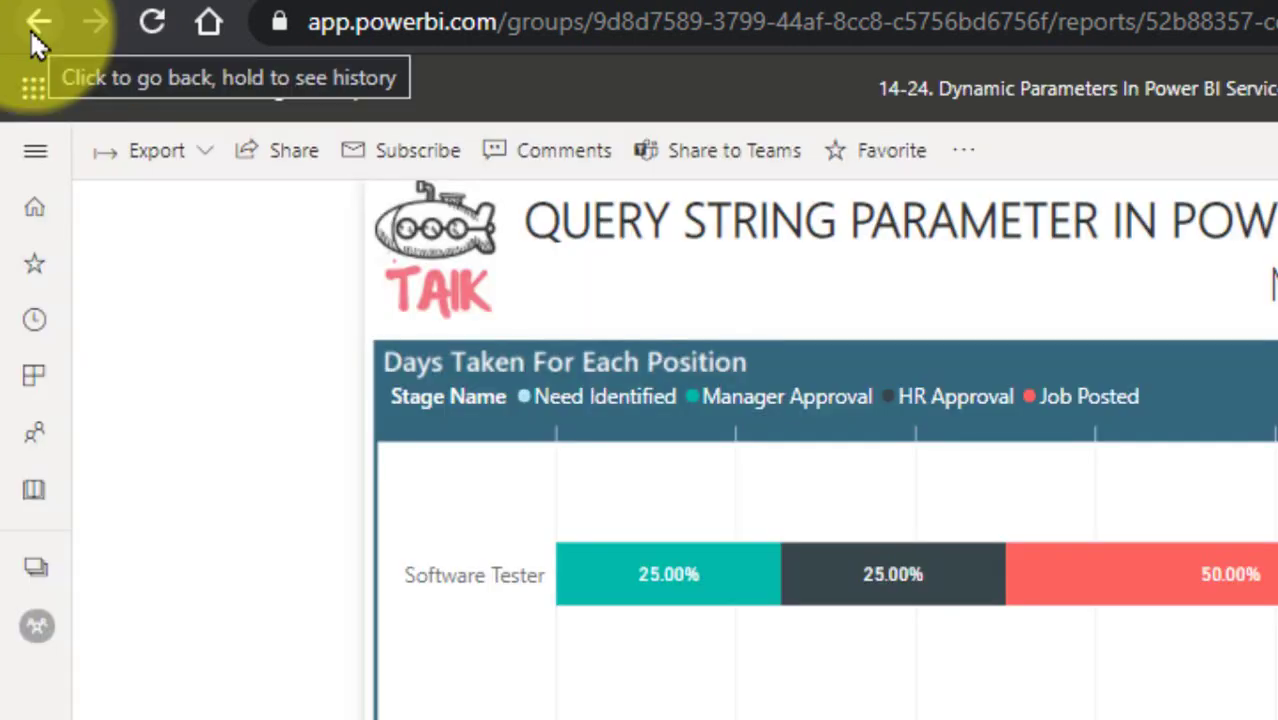
click(30, 32)
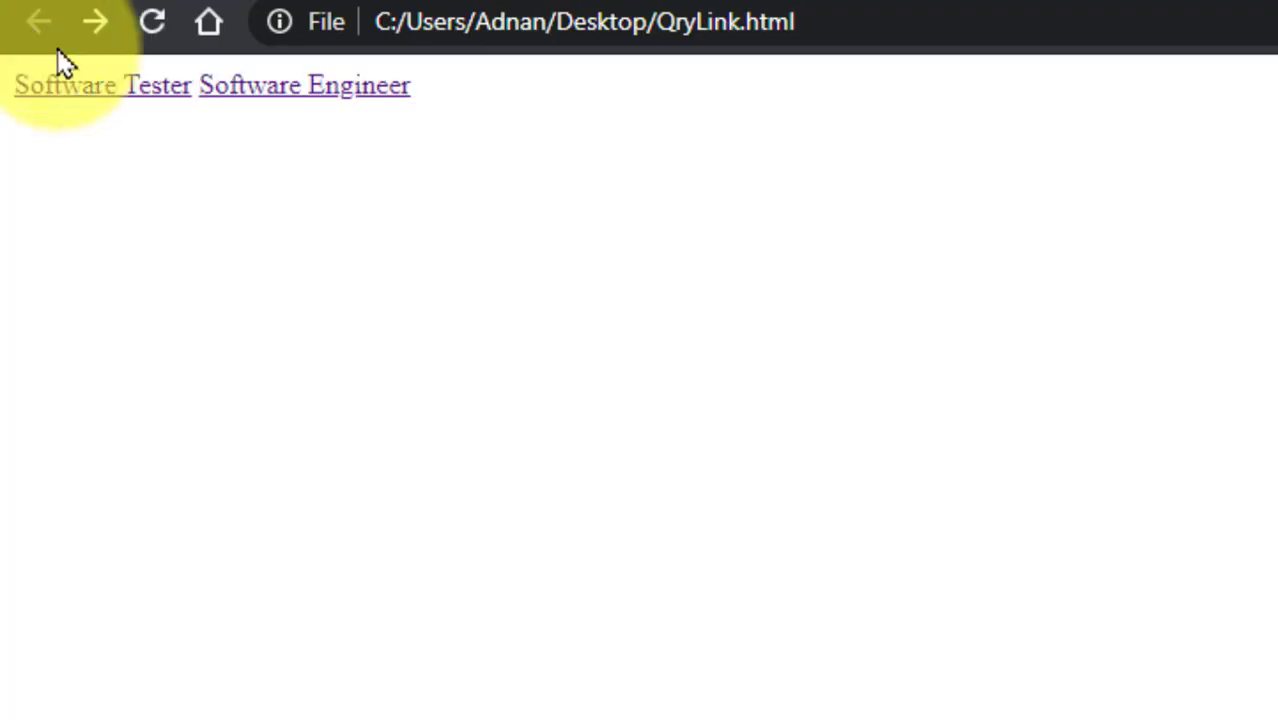
click(238, 97)
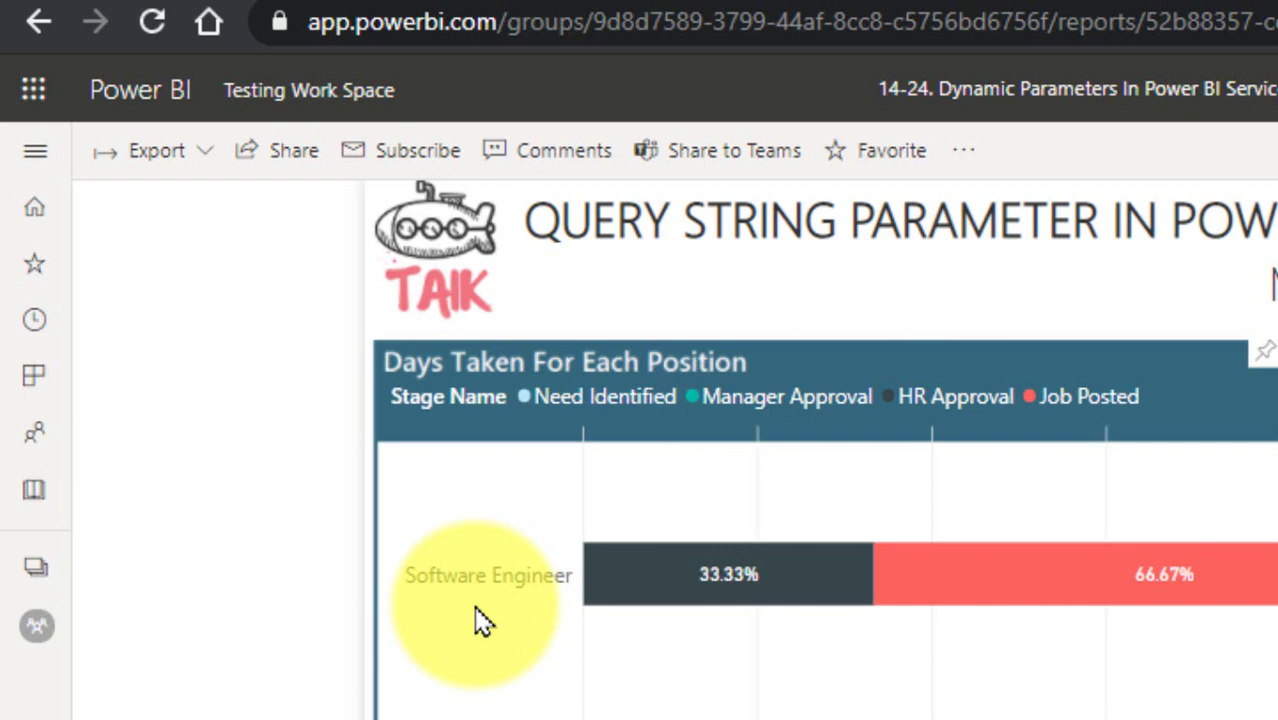
- Scroll the blog article to the 'Filter on multiple fields' section and its TerritoryChain formula
click(655, 8)
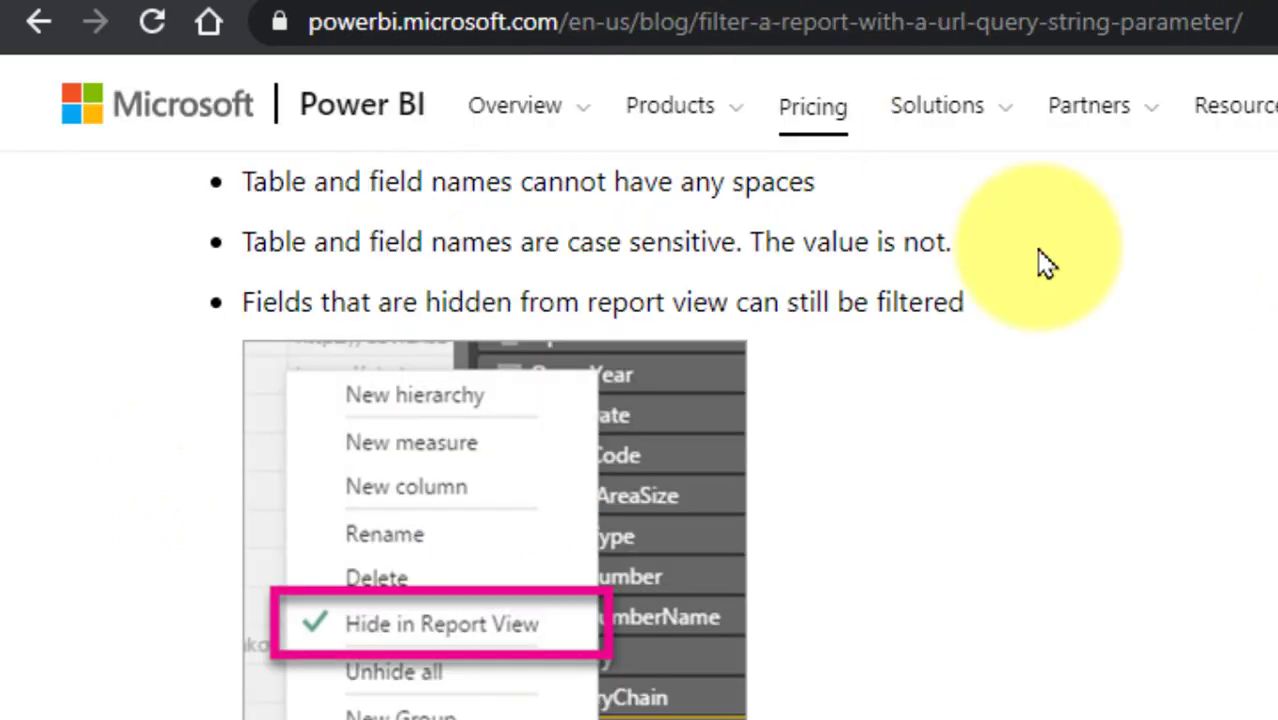
scroll(1270, 525, down, 5)
scroll(1272, 525, down, 10)
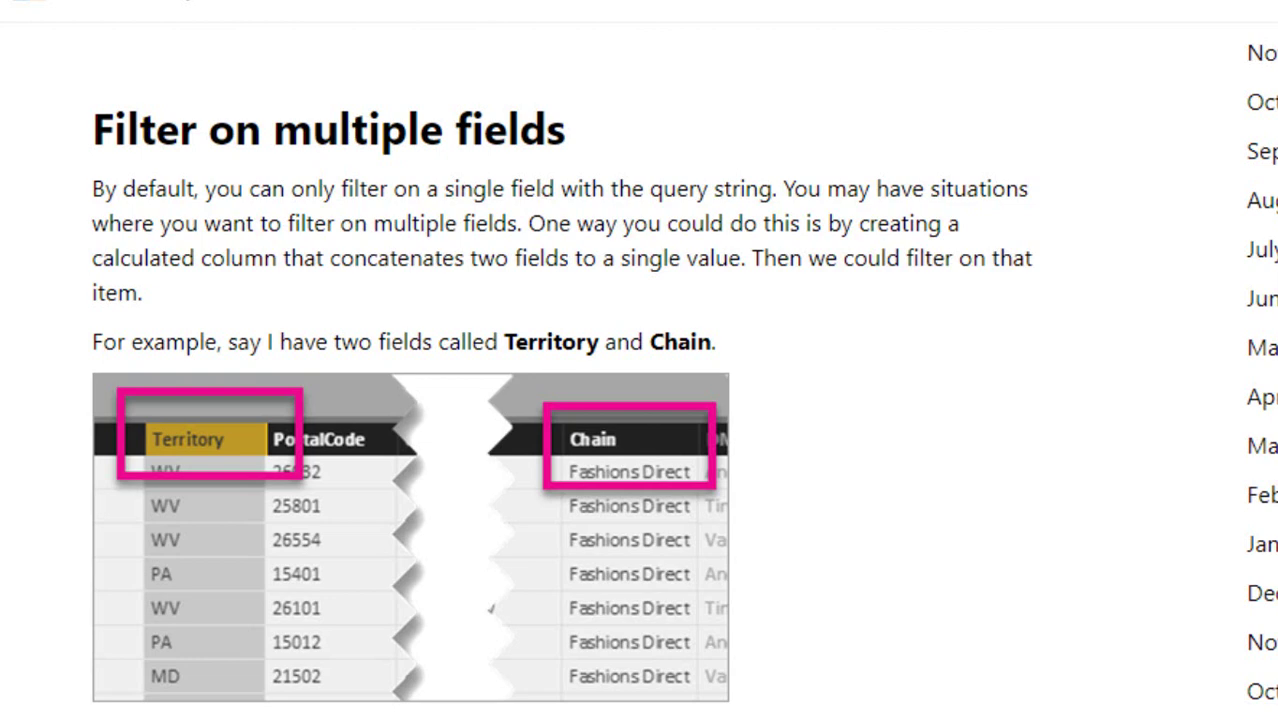
scroll(684, 371, down, 1)
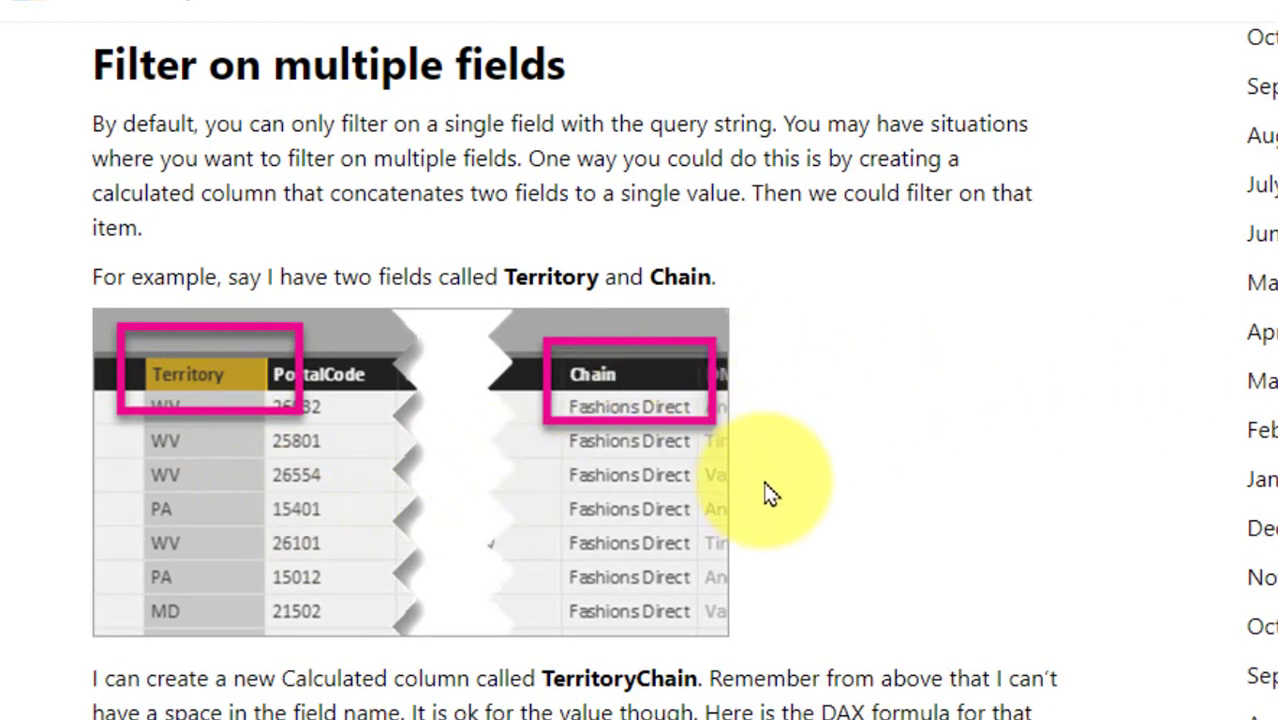
scroll(785, 514, down, 5)
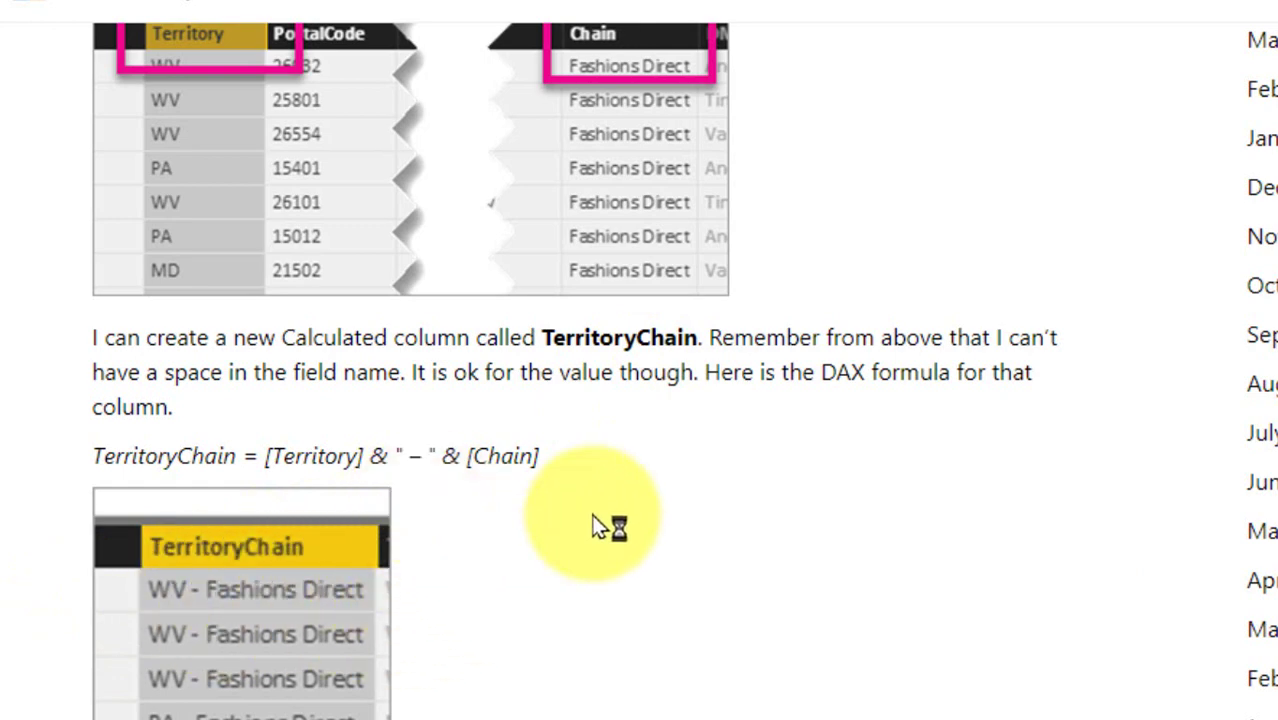
scroll(605, 525, down, 1)
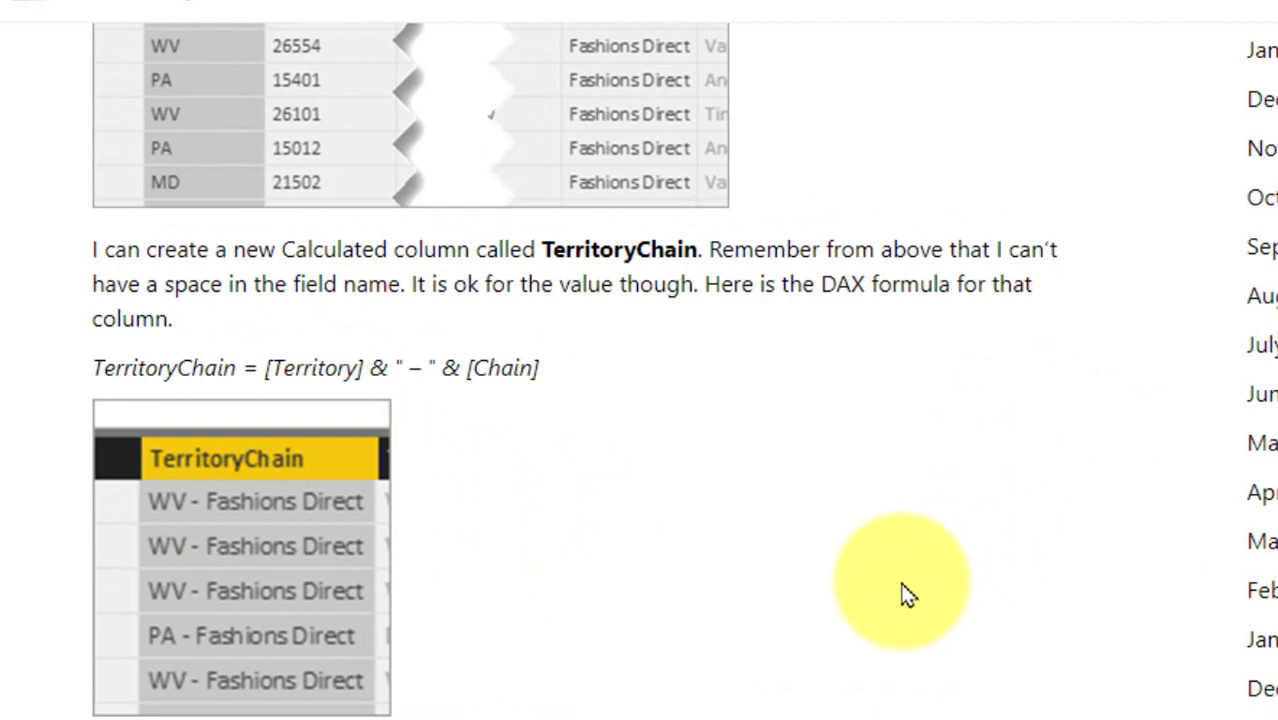